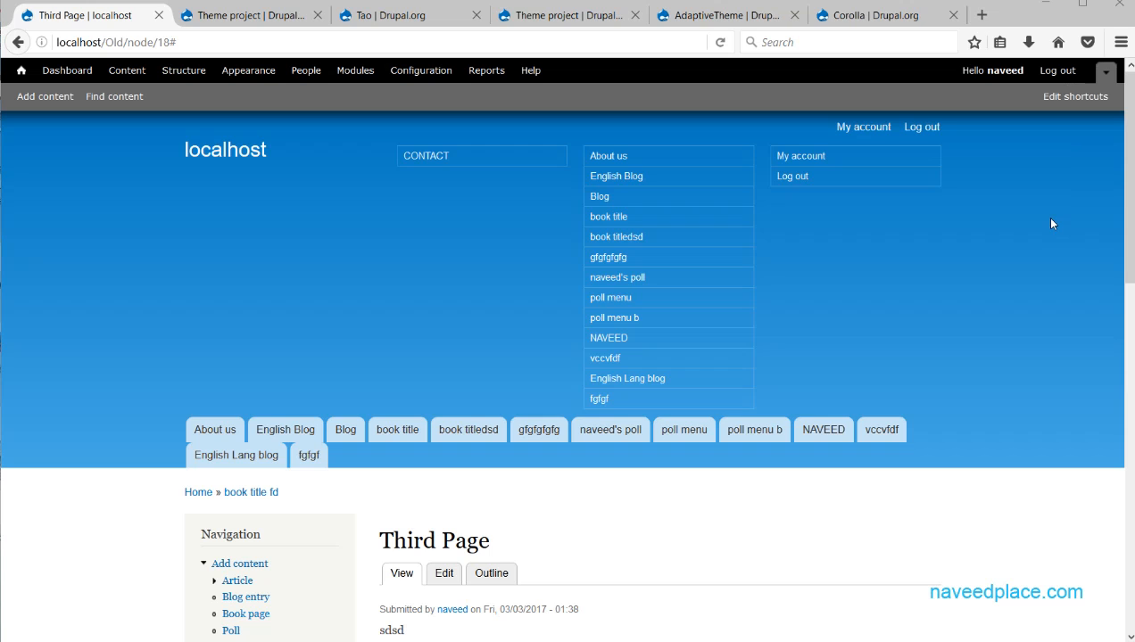
Review the Book module's configuration for allowed content types and child pages, then close it without changes.
{"action": "left_click", "coordinate": [349, 70]}
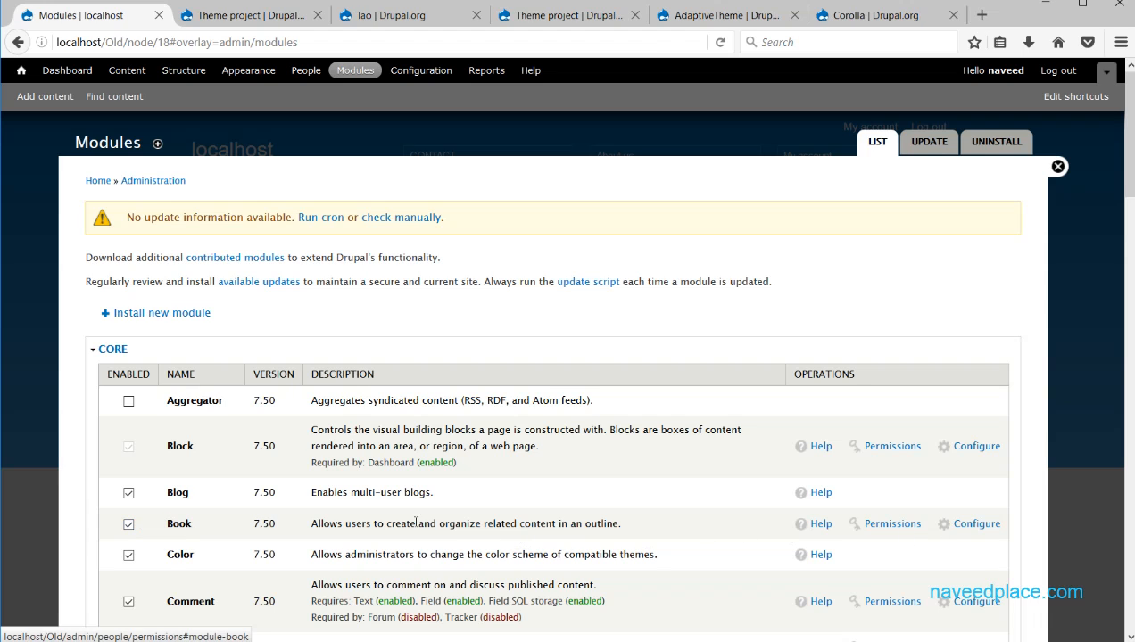
{"action": "left_click", "coordinate": [953, 526]}
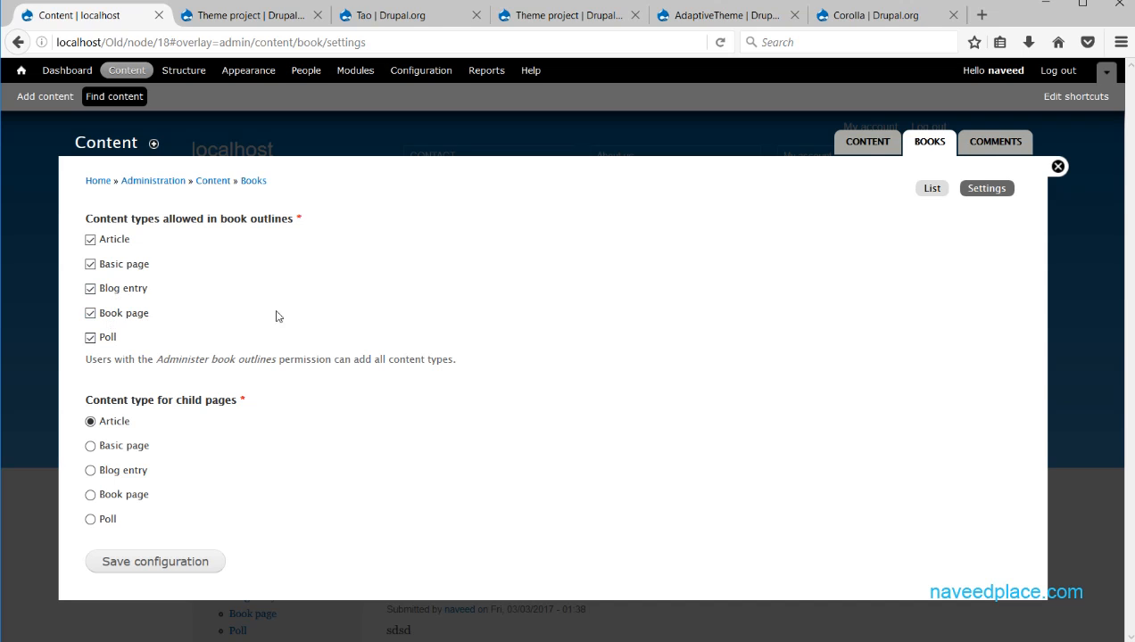
{"action": "left_click", "coordinate": [1058, 168]}
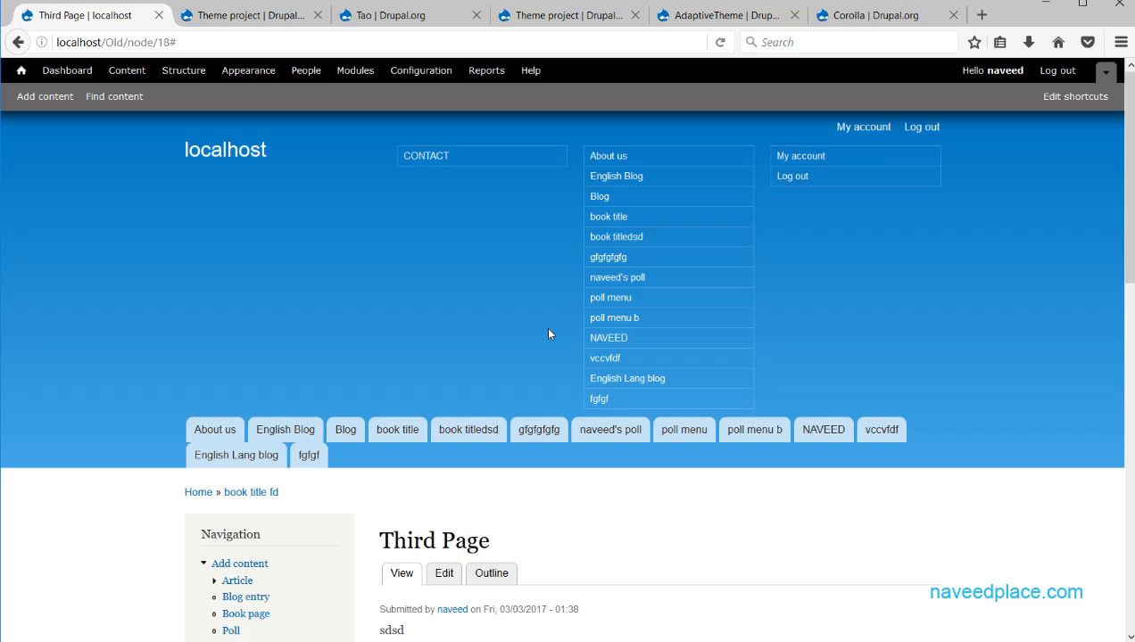
View the existing book's Second Page and its top-level page, including the child page links.
{"action": "left_click_drag", "start_coordinate": [1125, 177], "coordinate": [1129, 314]}
{"action": "left_click", "coordinate": [417, 366]}
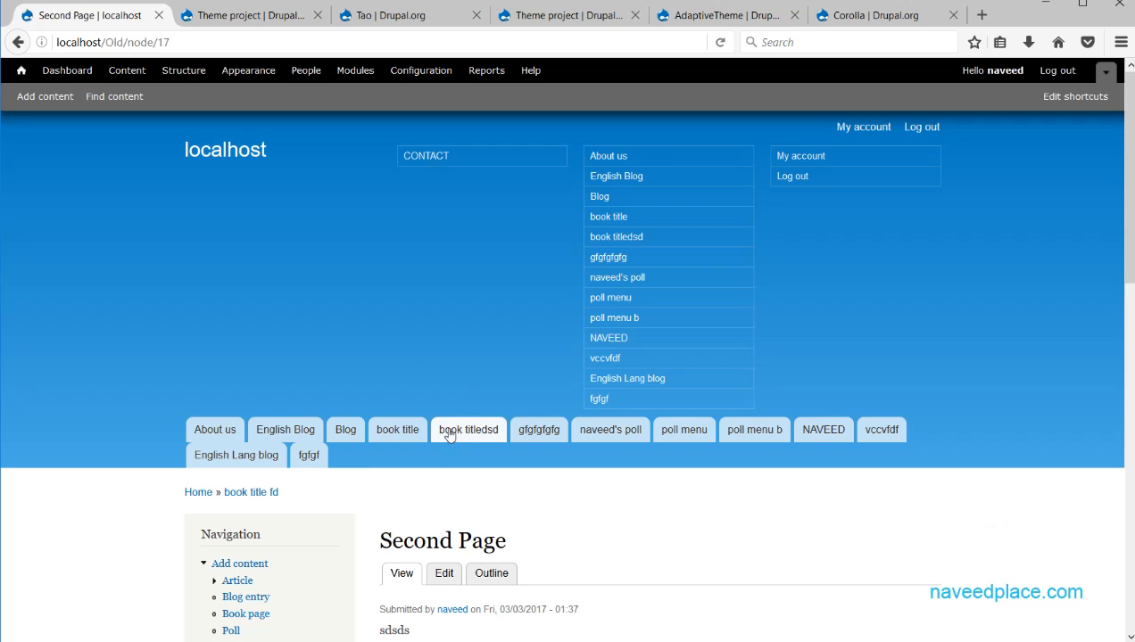
{"action": "left_click", "coordinate": [469, 429]}
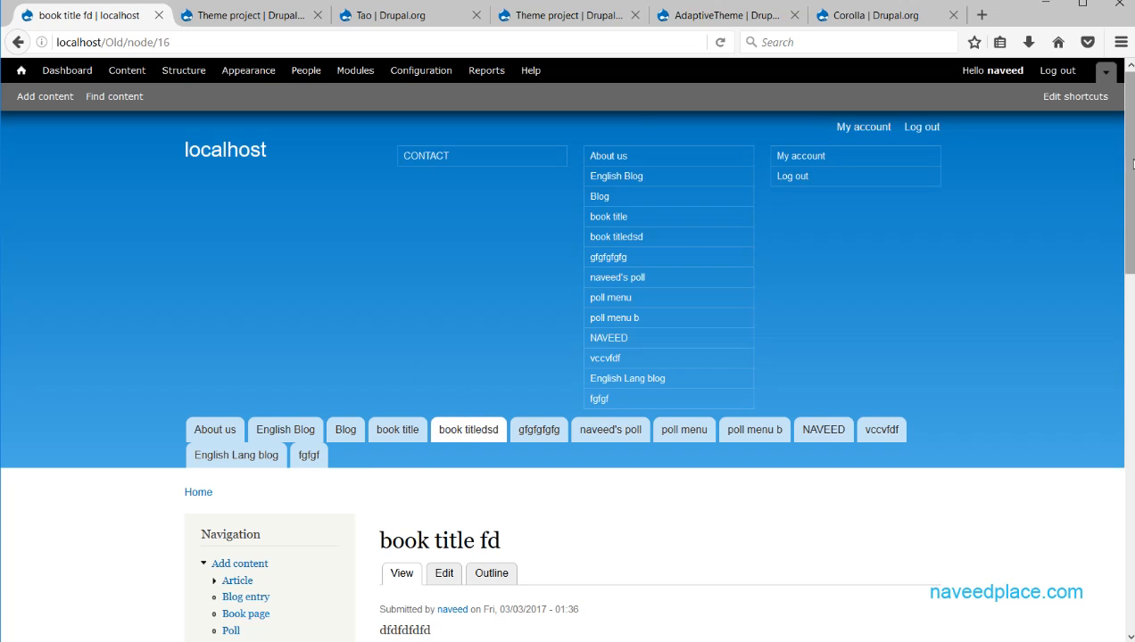
{"action": "scroll", "coordinate": [1132, 163], "scroll_direction": "down", "scroll_amount": 5}
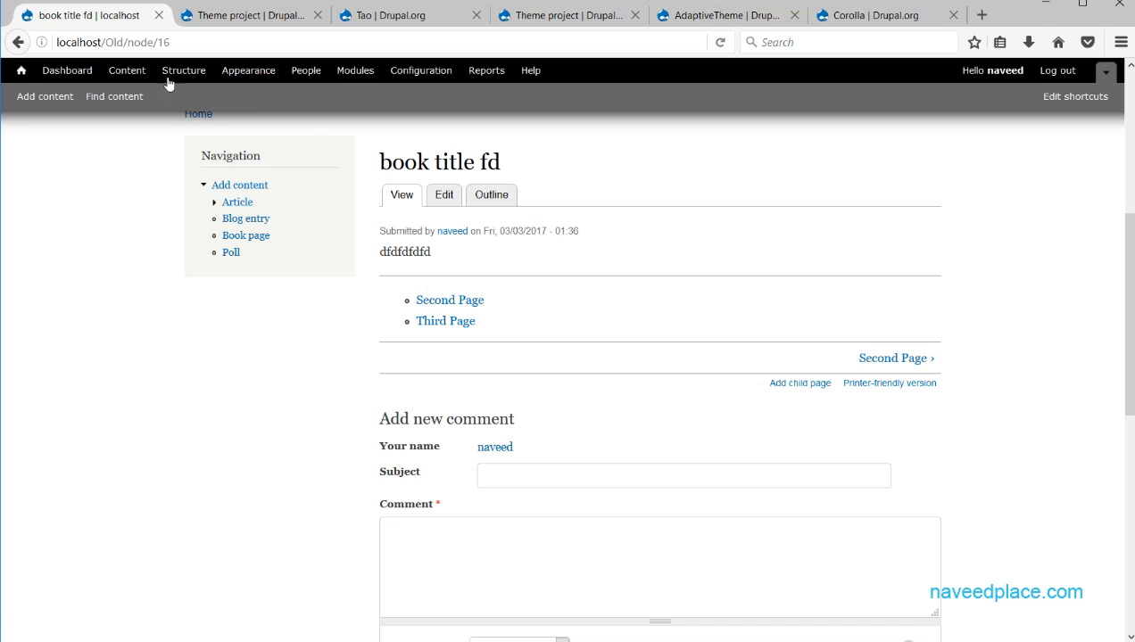
Start a new book page titled "First Page" with the body text "sdsdsdsdsdsdsd".
{"action": "left_click", "coordinate": [45, 96]}
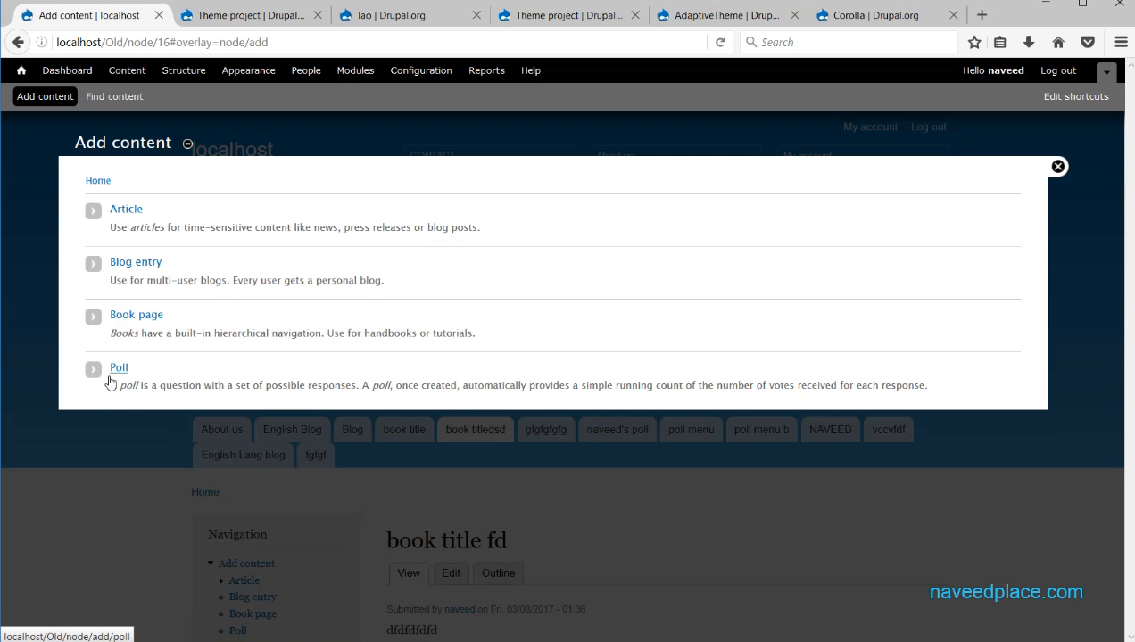
{"action": "left_click", "coordinate": [129, 320]}
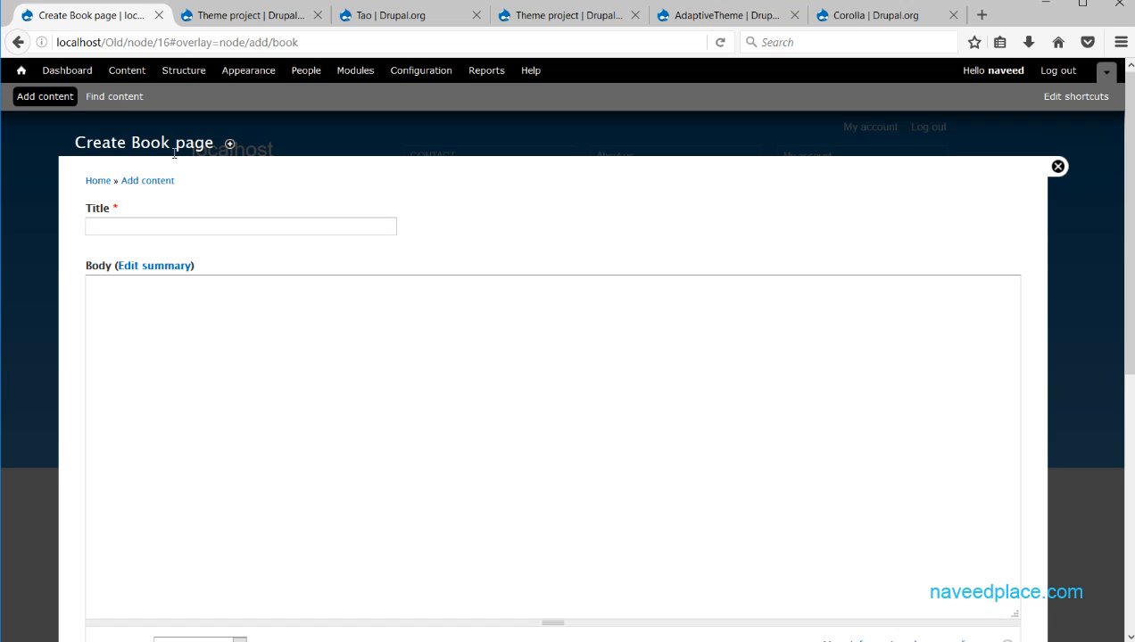
{"action": "left_click", "coordinate": [174, 231]}
{"action": "type", "text": "First Page"}
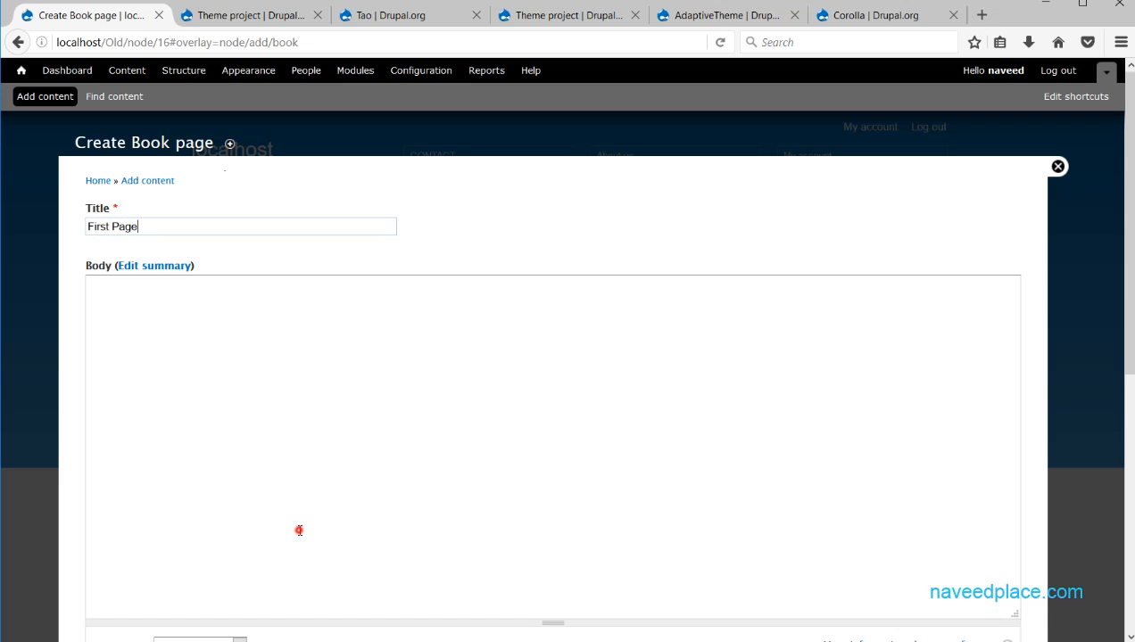
{"action": "left_click", "coordinate": [299, 530]}
{"action": "type", "text": "sdsdsdsdsdsdsd"}
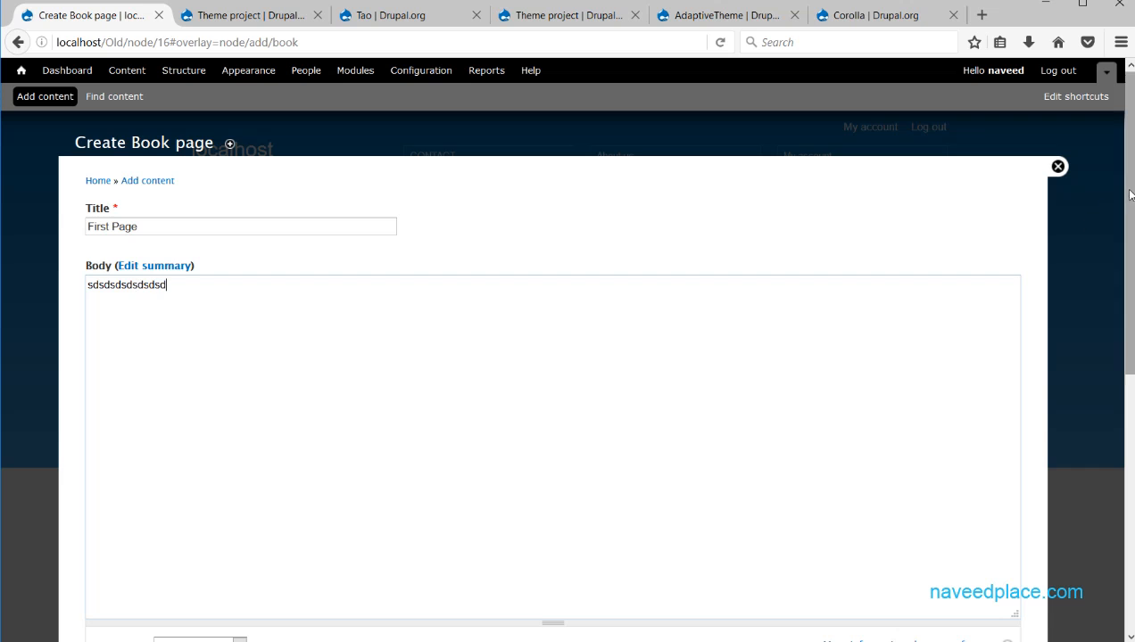
Provide a main menu link for the new page with the link title "First Page".
{"action": "scroll", "coordinate": [1104, 418], "scroll_direction": "down", "scroll_amount": 5}
{"action": "scroll", "coordinate": [1105, 418], "scroll_direction": "down", "scroll_amount": 2}
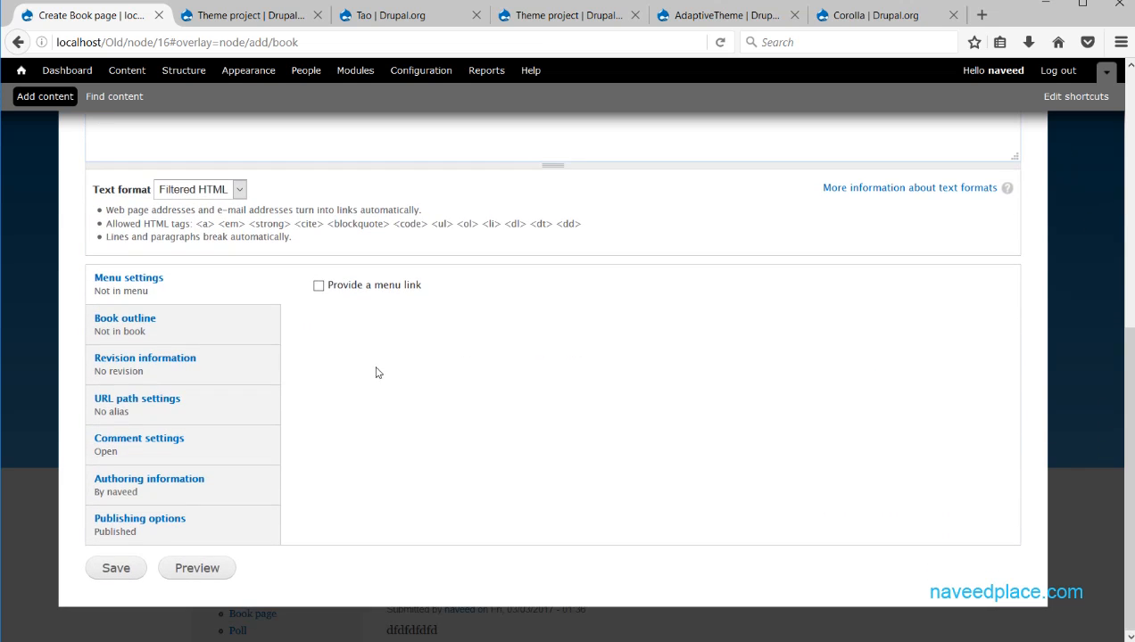
{"action": "left_click", "coordinate": [318, 287]}
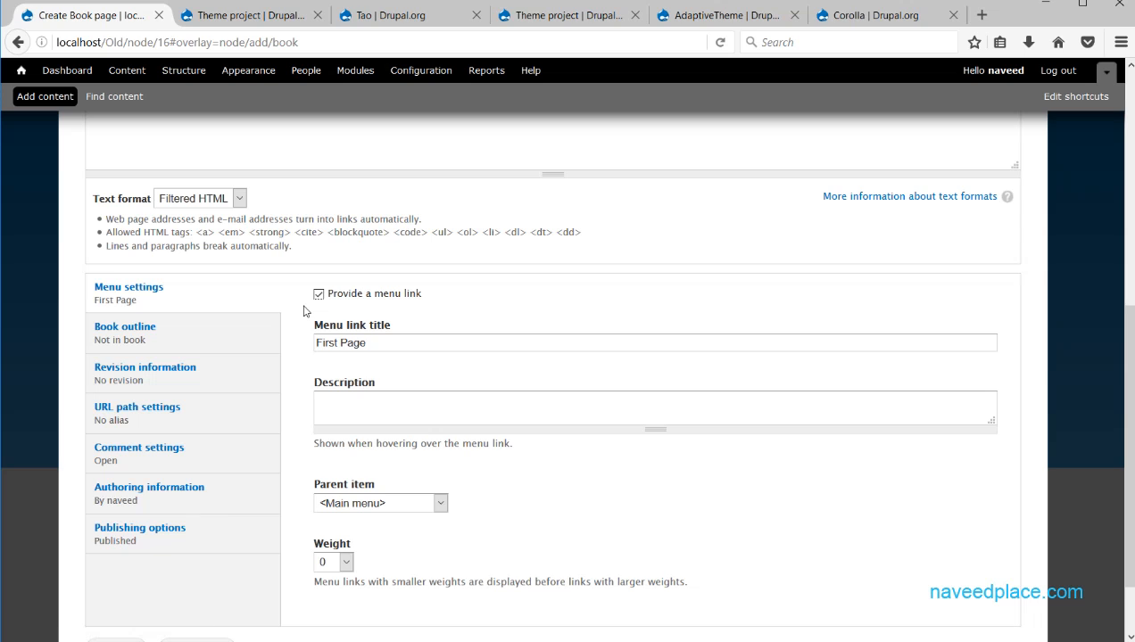
{"action": "left_click", "coordinate": [382, 339]}
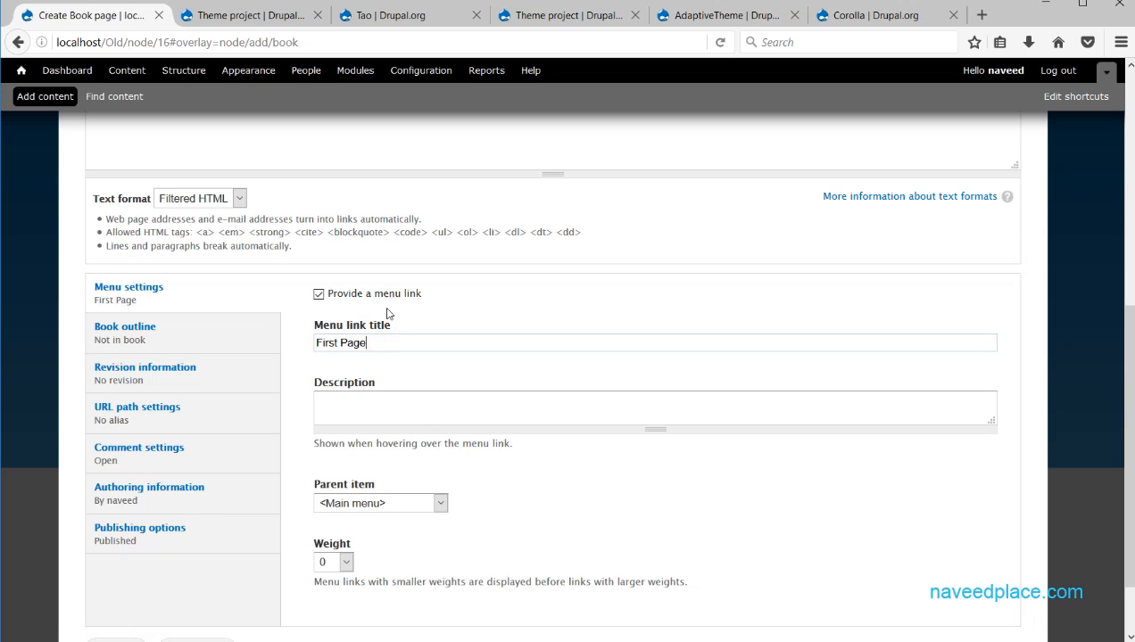
Set the page's book outline to create a new book and save the page.
{"action": "left_click", "coordinate": [143, 346]}
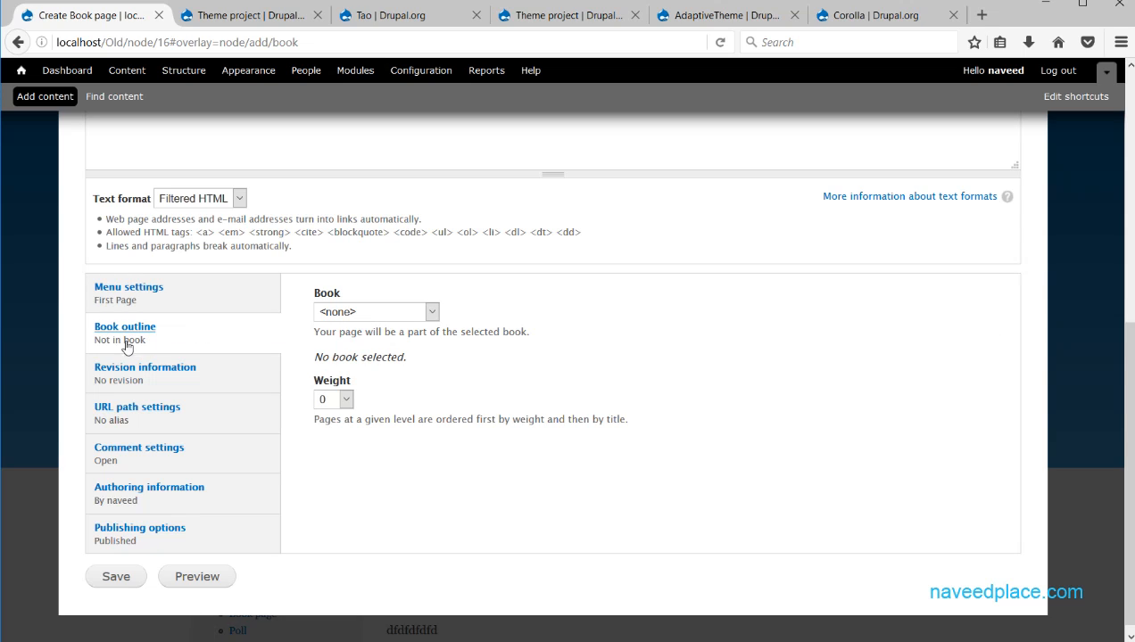
{"action": "left_click", "coordinate": [430, 315]}
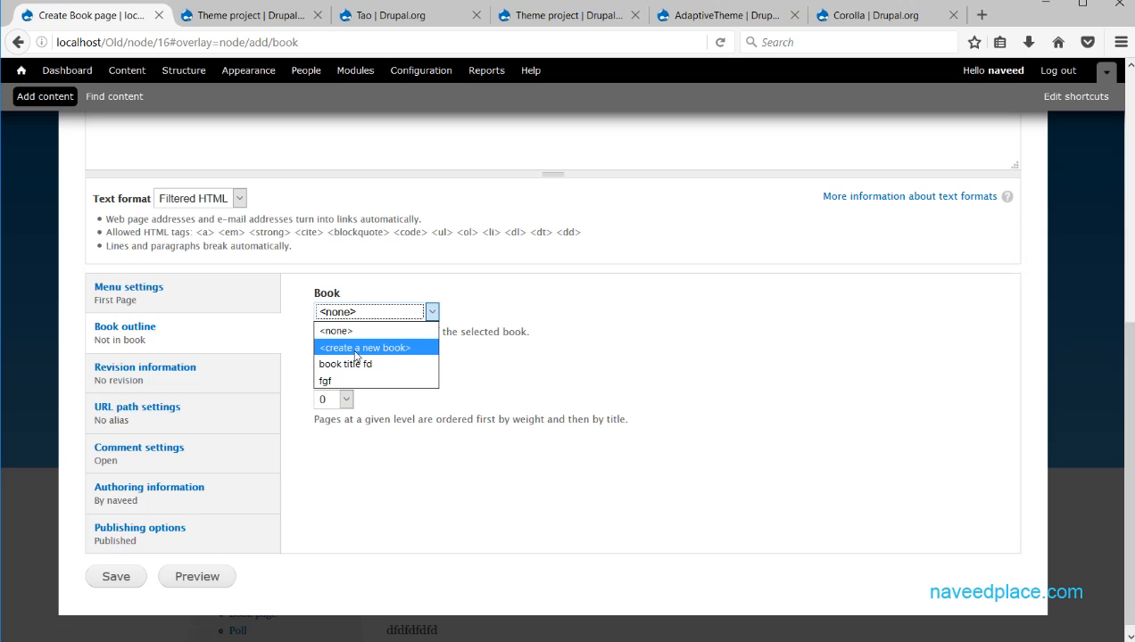
{"action": "left_click", "coordinate": [355, 348]}
{"action": "left_click", "coordinate": [116, 578]}
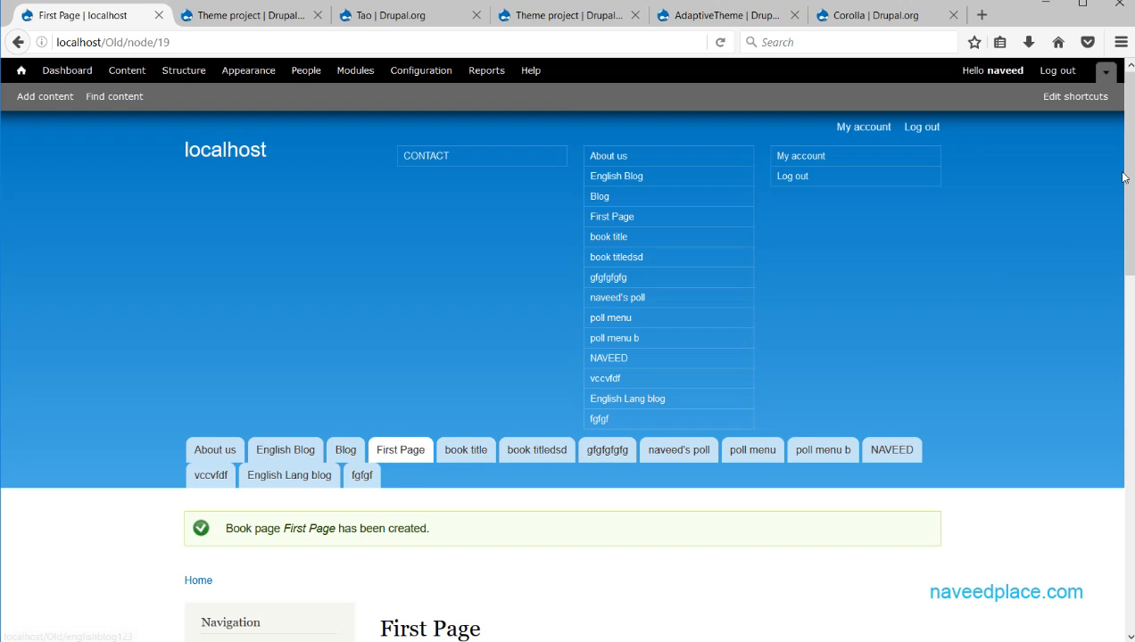
{"action": "left_click_drag", "start_coordinate": [1129, 174], "coordinate": [1107, 324]}
{"action": "left_click_drag", "start_coordinate": [394, 229], "coordinate": [493, 238]}
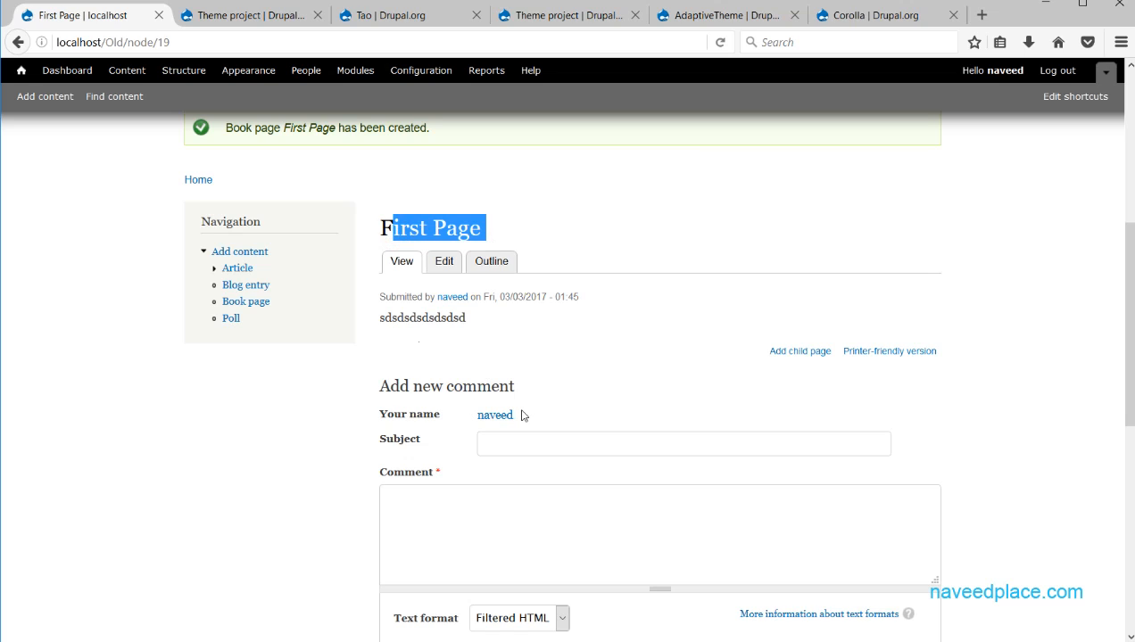
Start another book page and title it "Second Page".
{"action": "left_click", "coordinate": [49, 103]}
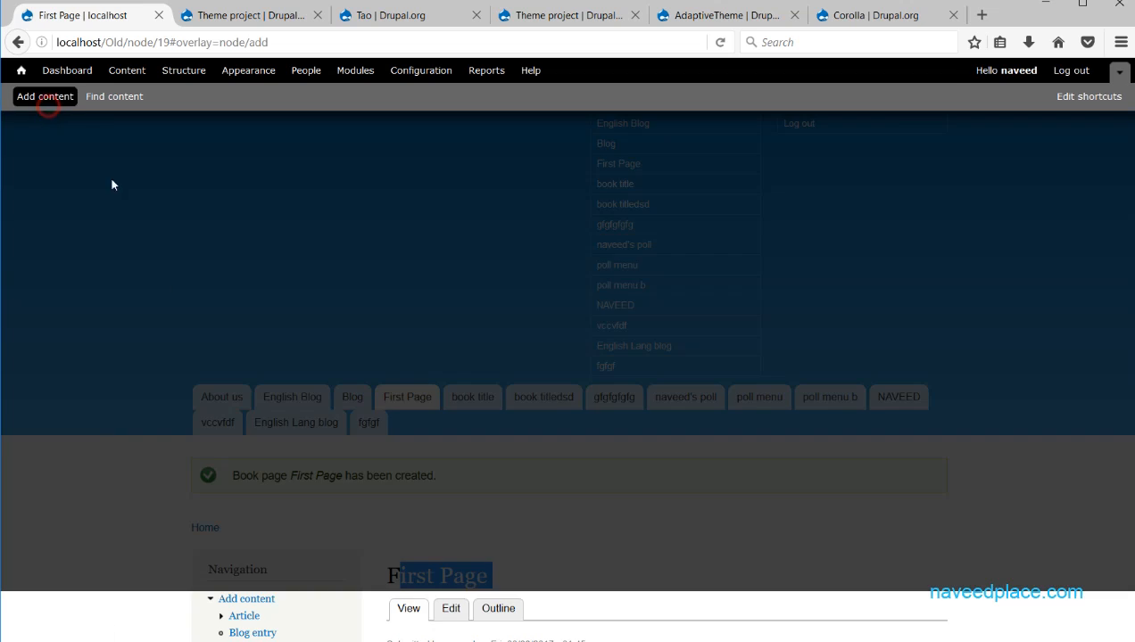
{"action": "left_click", "coordinate": [136, 315]}
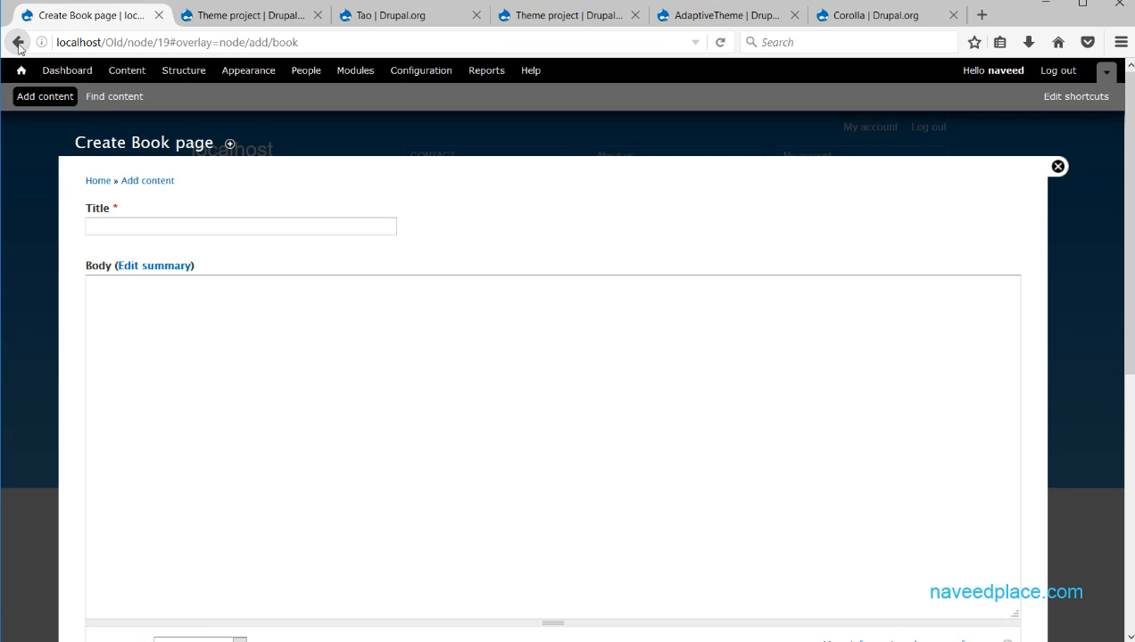
{"action": "left_click", "coordinate": [142, 225]}
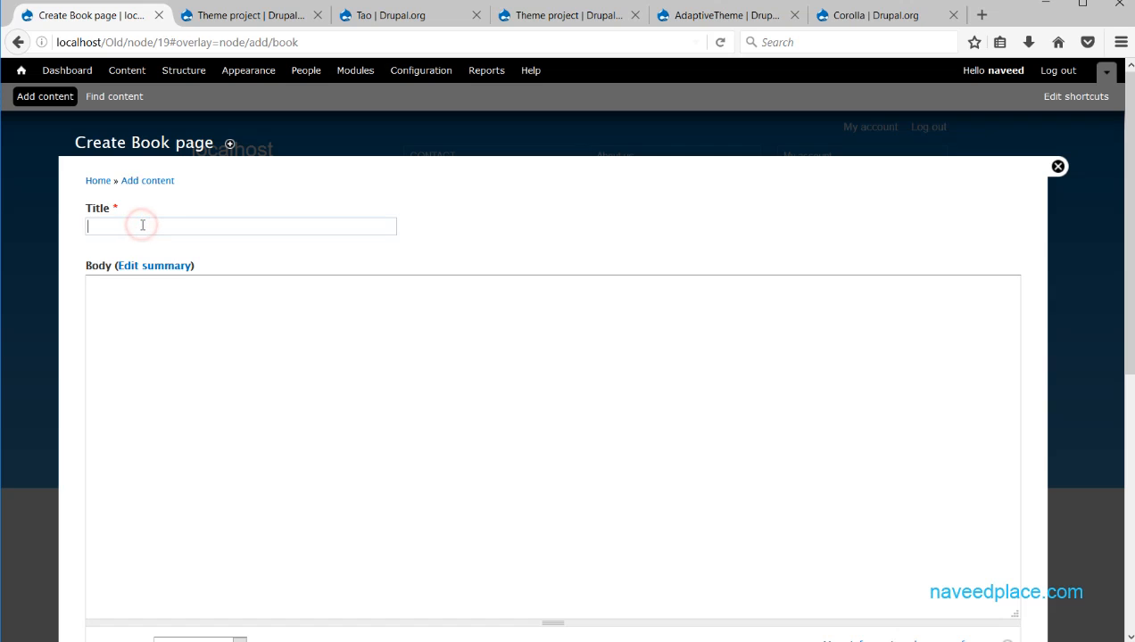
{"action": "type", "text": "Seco"}
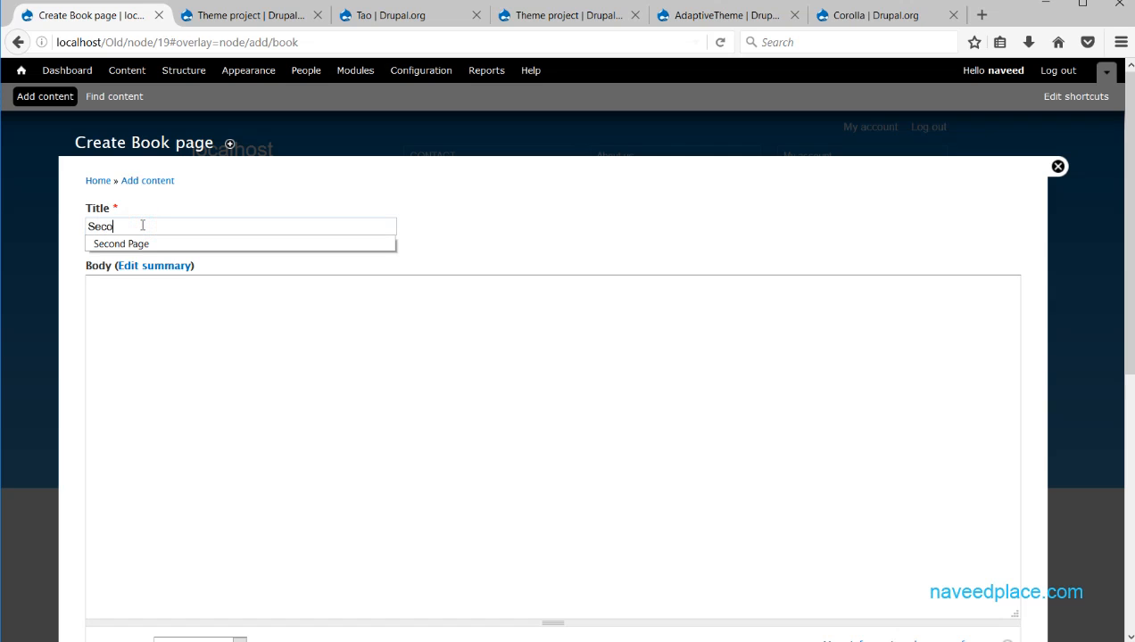
{"action": "key", "text": "Down"}
{"action": "type", "text": "eco"}
{"action": "left_click", "coordinate": [145, 245]}
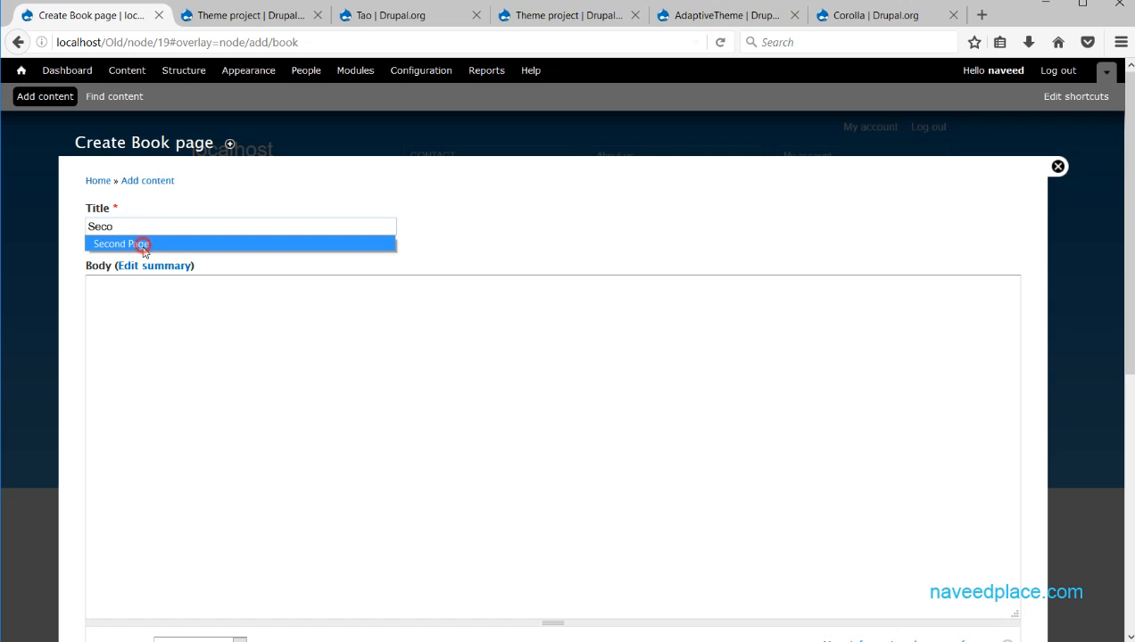
Enter "dsdsdsds" as the body text of the Second Page.
{"action": "left_click", "coordinate": [144, 296]}
{"action": "scroll", "coordinate": [246, 269], "scroll_direction": "down", "scroll_amount": 4}
{"action": "scroll", "coordinate": [241, 274], "scroll_direction": "up", "scroll_amount": 3}
{"action": "scroll", "coordinate": [240, 274], "scroll_direction": "up", "scroll_amount": 2}
{"action": "type", "text": "dsdsdsds"}
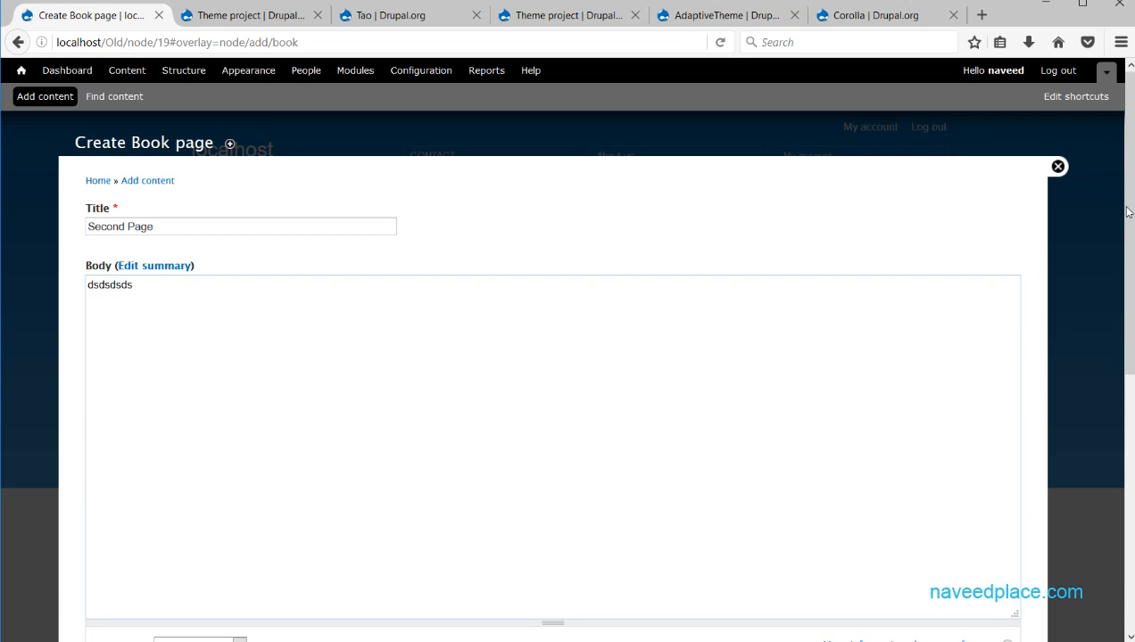
Assign the Second Page to the "First Page" book in its book outline and save it.
{"action": "left_click_drag", "start_coordinate": [1128, 211], "coordinate": [1127, 452]}
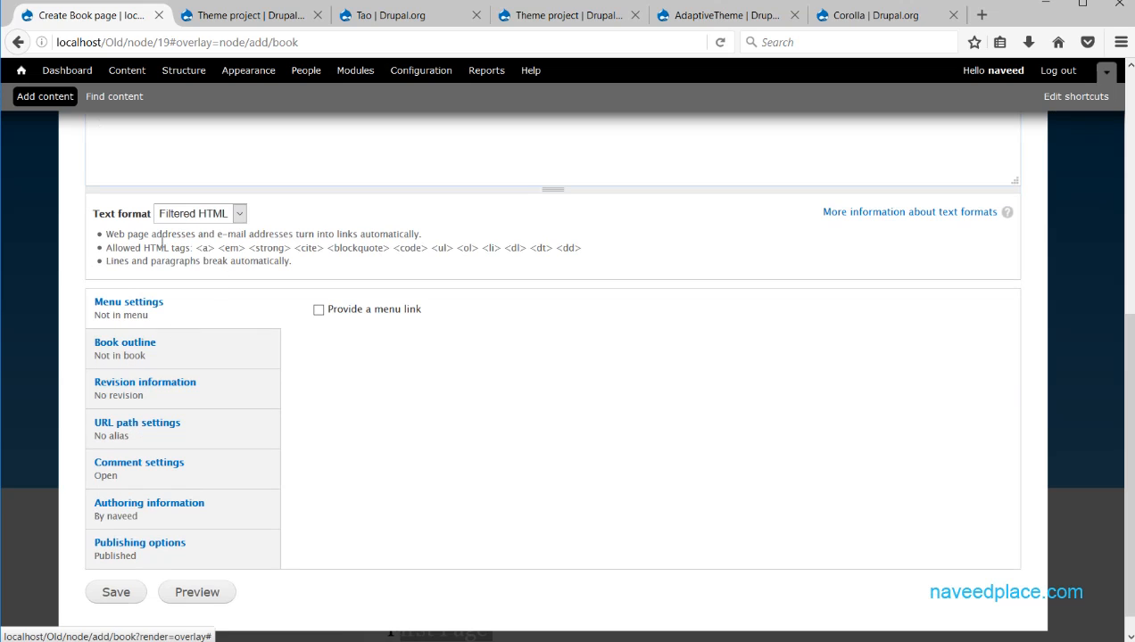
{"action": "left_click", "coordinate": [146, 344]}
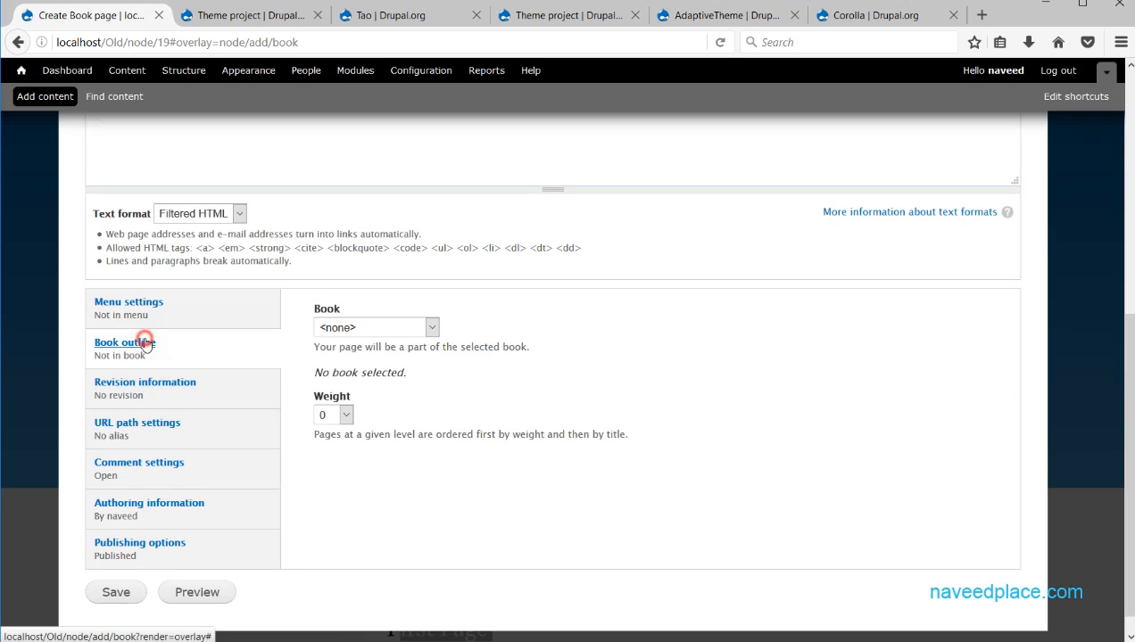
{"action": "left_click", "coordinate": [375, 329]}
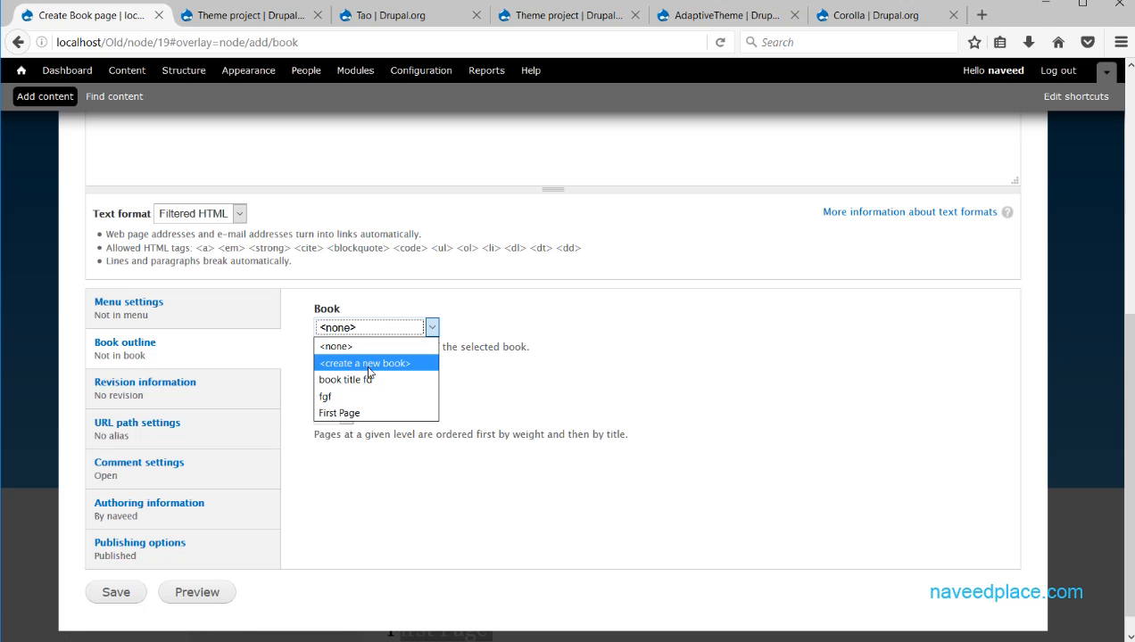
{"action": "left_click", "coordinate": [329, 413]}
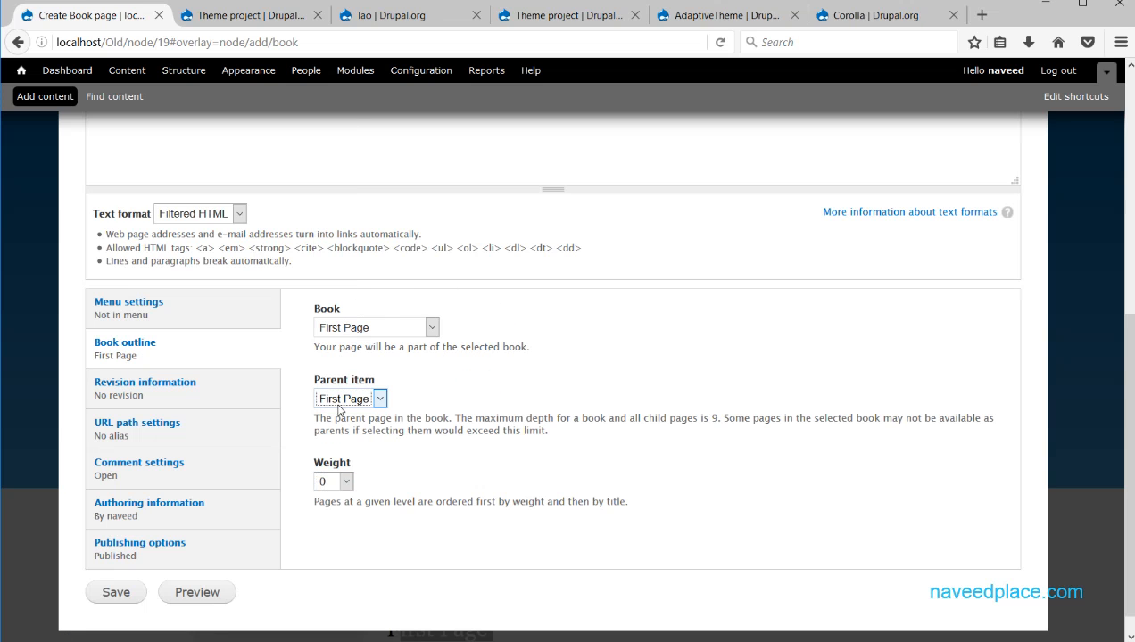
{"action": "left_click", "coordinate": [119, 591]}
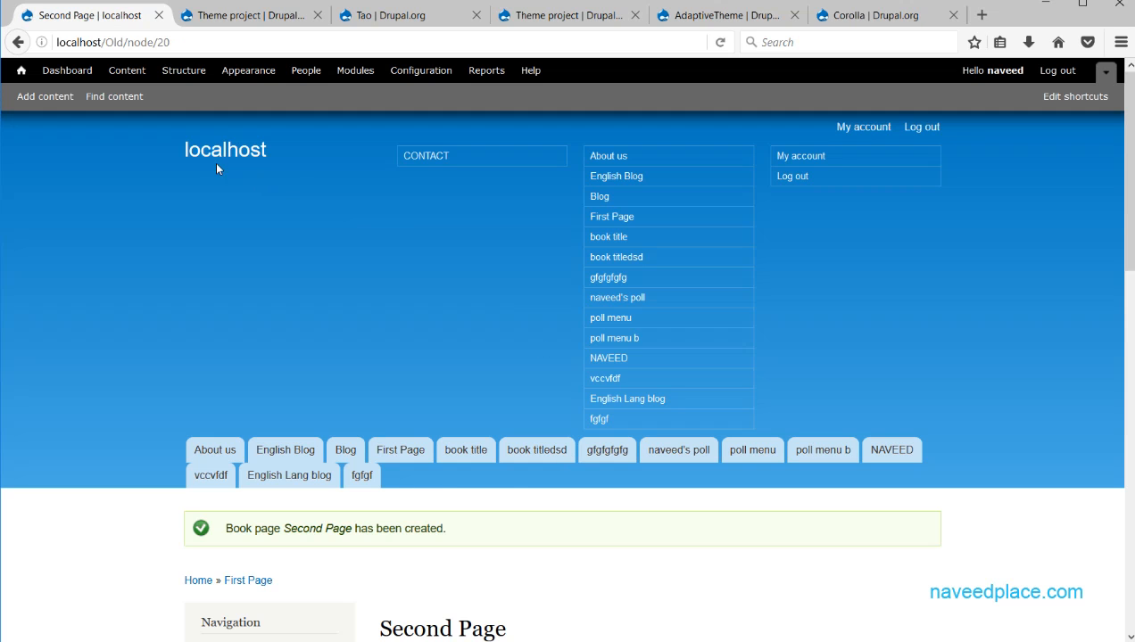
Start a new book page titled "Third Page" with the body text "dfdfdf".
{"action": "left_click", "coordinate": [49, 98]}
{"action": "left_click", "coordinate": [139, 316]}
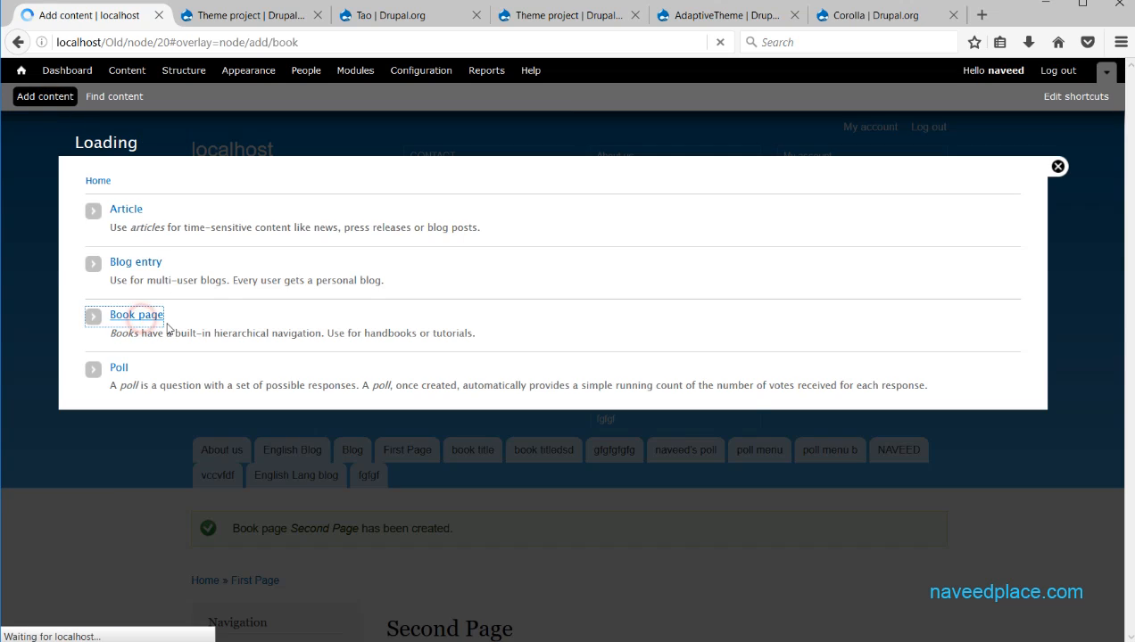
{"action": "left_click", "coordinate": [175, 228]}
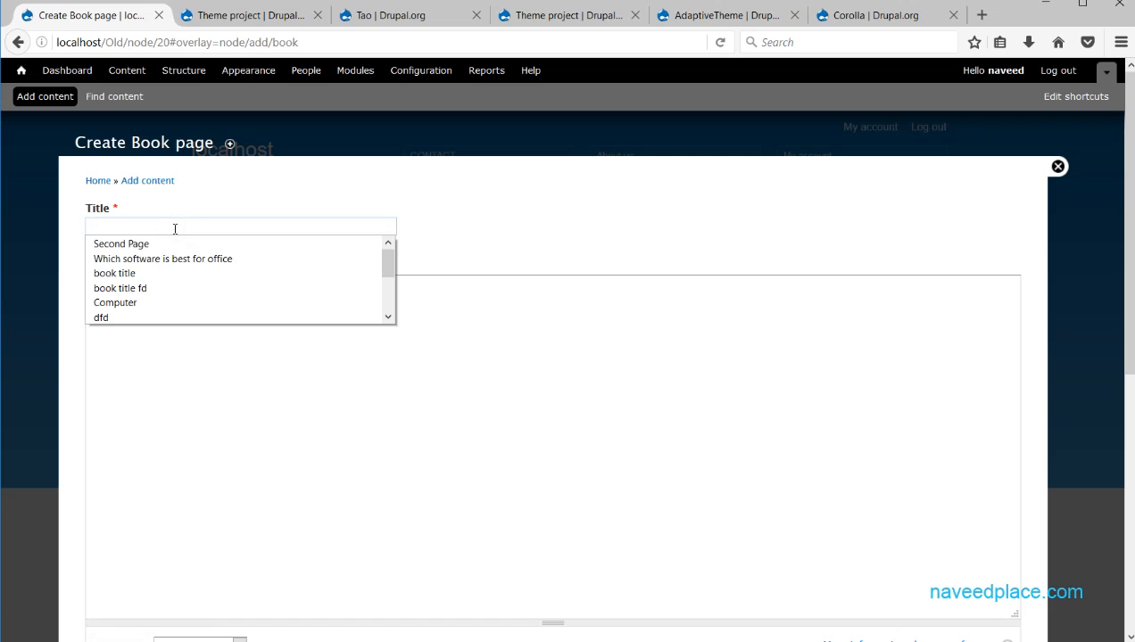
{"action": "type", "text": "Thir"}
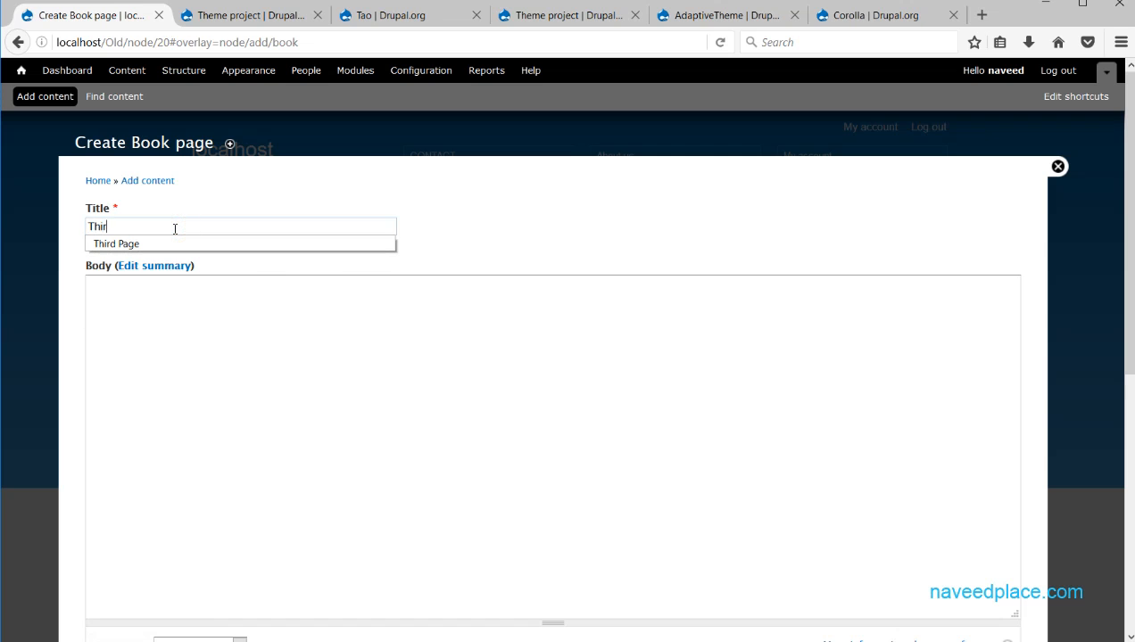
{"action": "type", "text": "d Pa"}
{"action": "key", "text": "Down"}
{"action": "key", "text": "Return"}
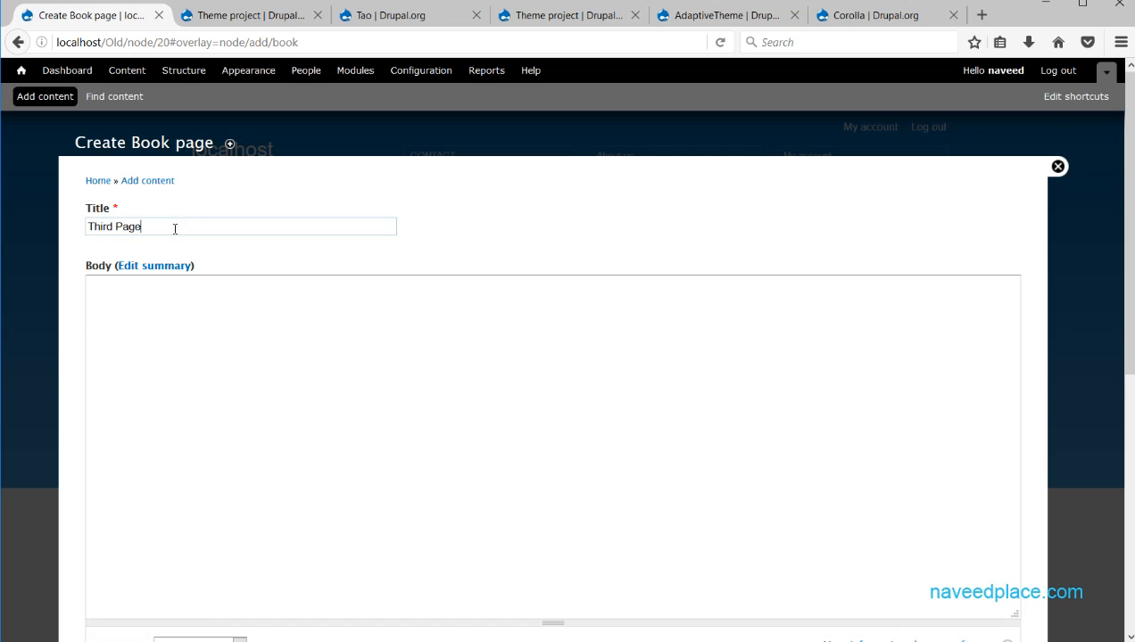
{"action": "left_click", "coordinate": [321, 355]}
{"action": "type", "text": "dfdfdf"}
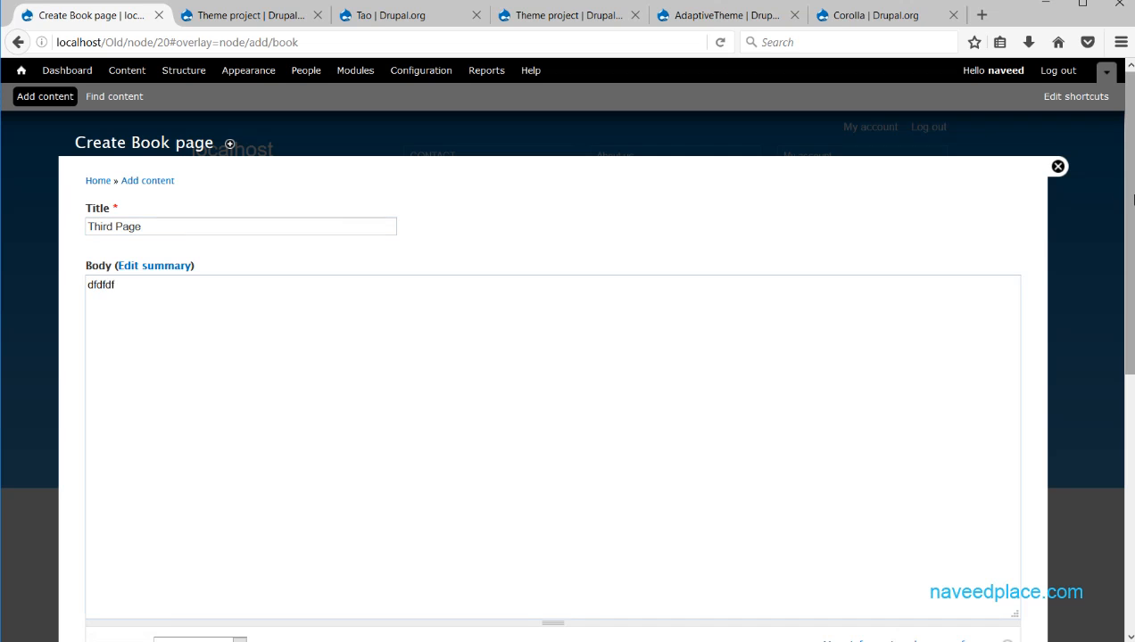
Assign the Third Page to the "First Page" book in its book outline, keeping weight 0, and save it.
{"action": "left_click_drag", "start_coordinate": [1130, 205], "coordinate": [1083, 450]}
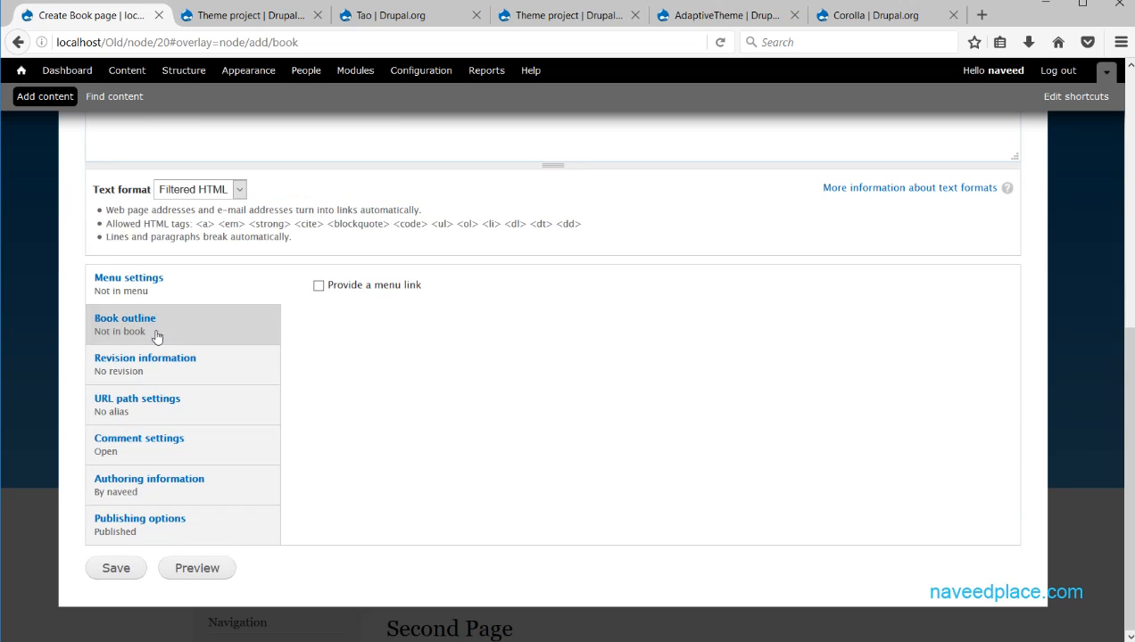
{"action": "left_click", "coordinate": [154, 331]}
{"action": "left_click", "coordinate": [432, 307]}
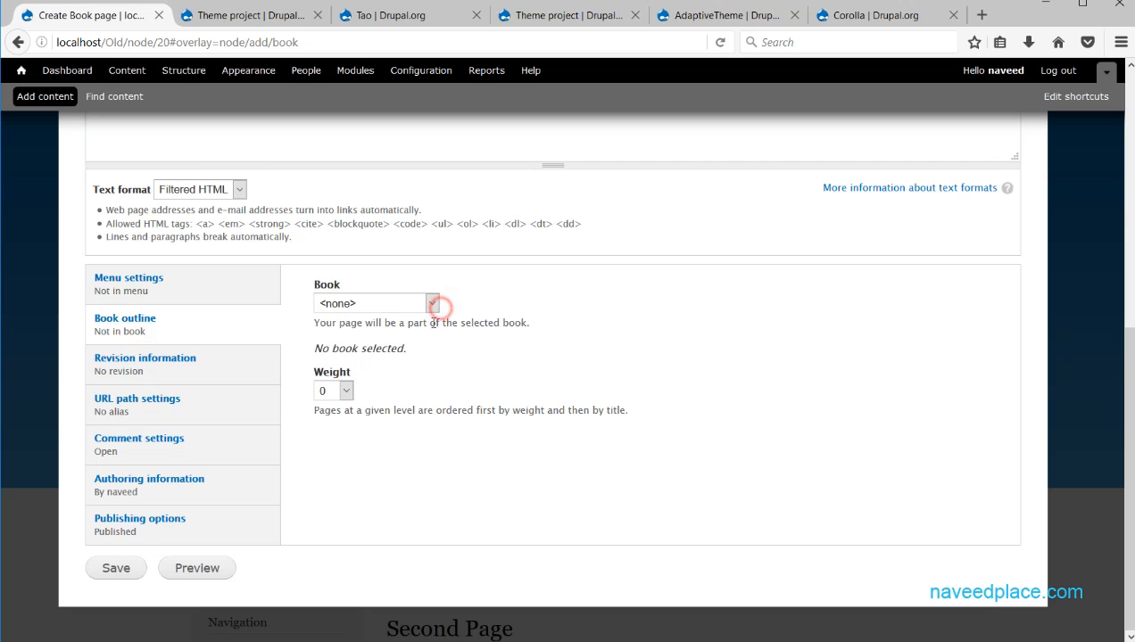
{"action": "left_click", "coordinate": [432, 386]}
{"action": "left_click", "coordinate": [346, 390]}
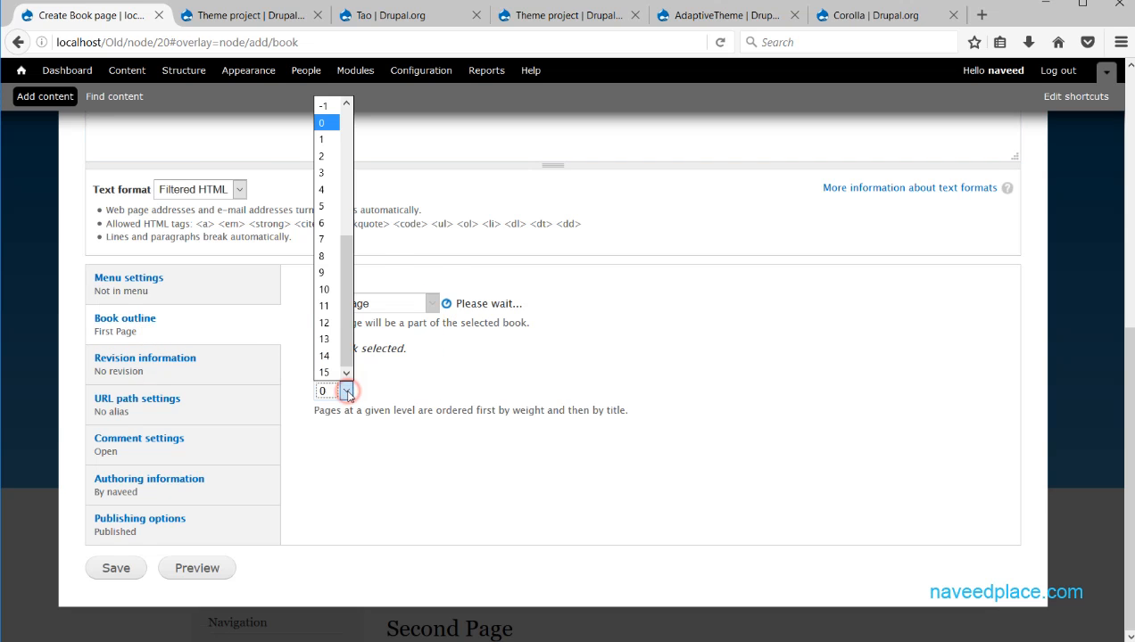
{"action": "left_click", "coordinate": [380, 562]}
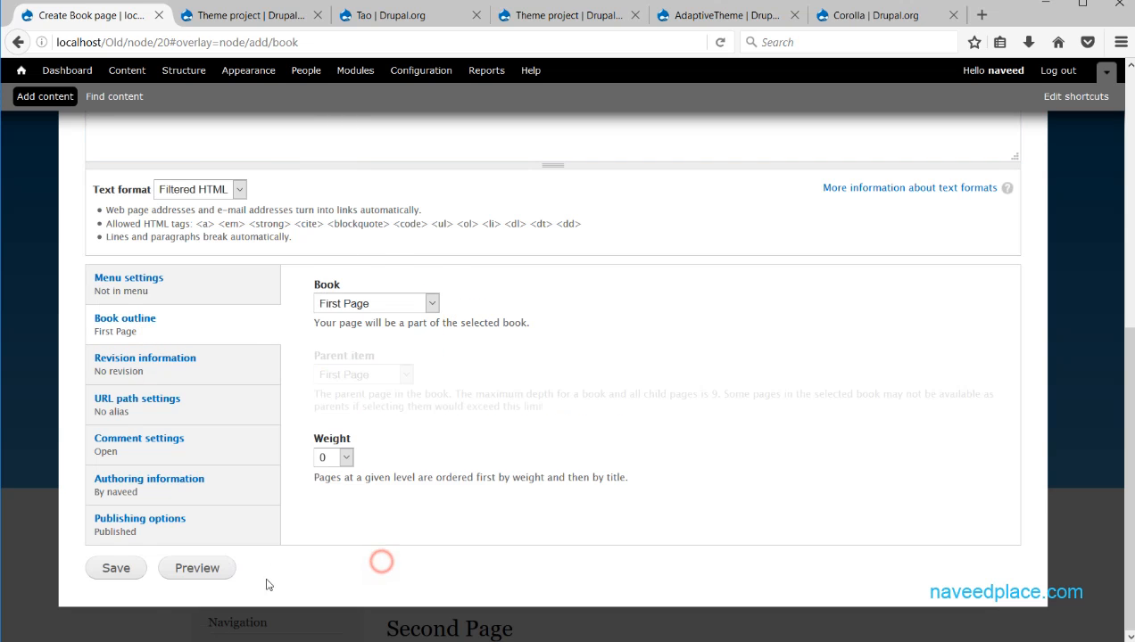
{"action": "left_click", "coordinate": [116, 571]}
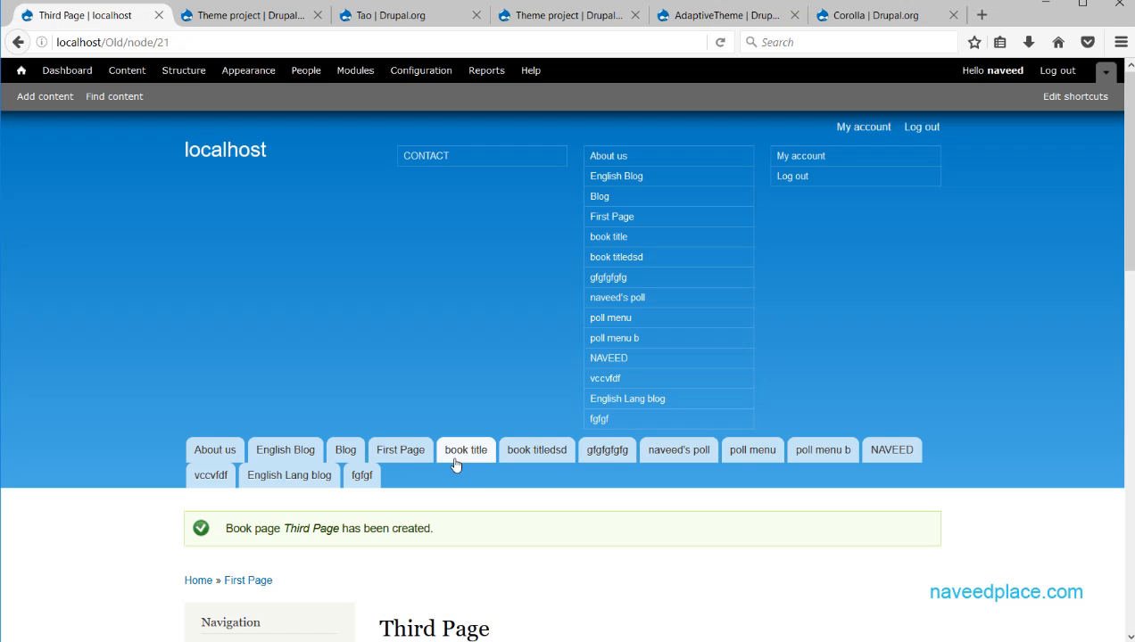
View the First Page of the book and examine its title and the links to its child pages.
{"action": "left_click", "coordinate": [414, 457]}
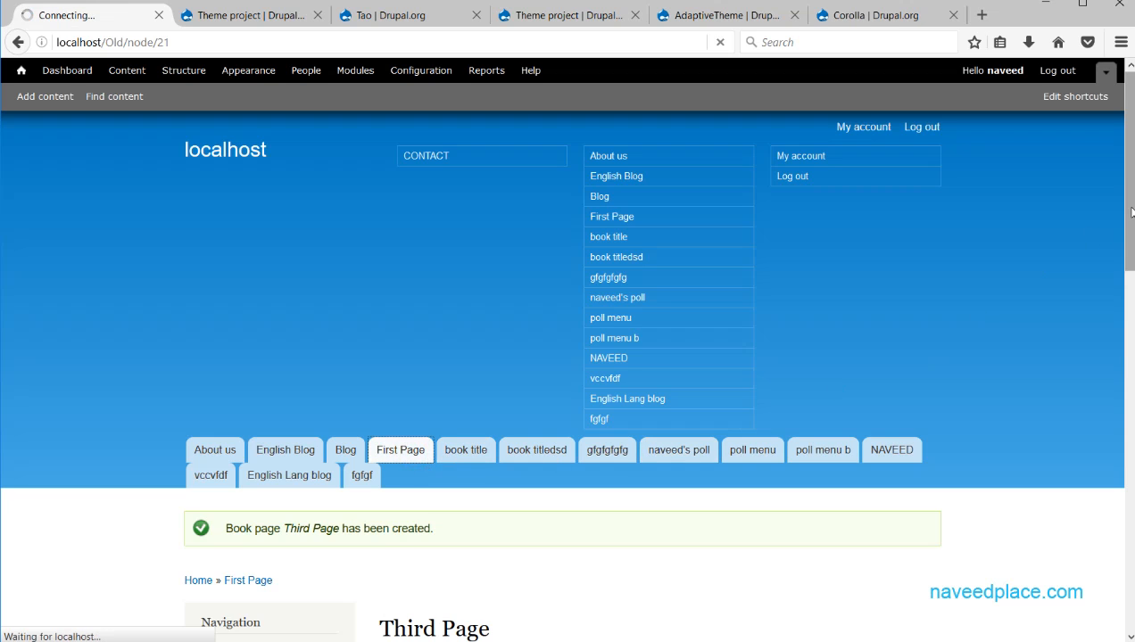
{"action": "left_click_drag", "start_coordinate": [1127, 236], "coordinate": [1116, 350]}
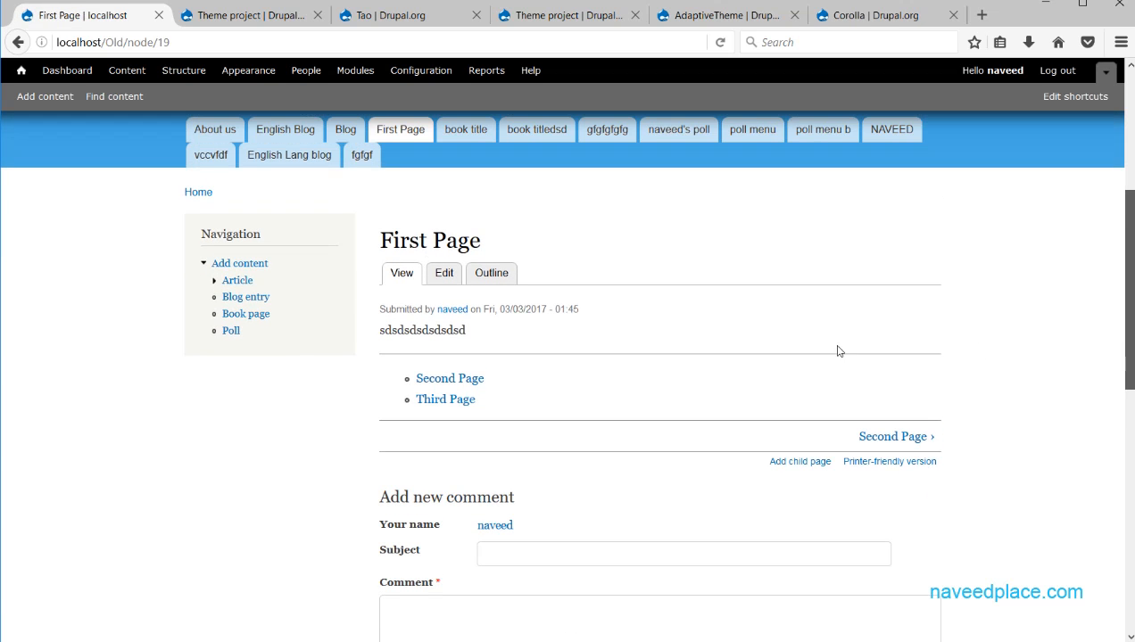
{"action": "left_click_drag", "start_coordinate": [488, 245], "coordinate": [380, 247]}
{"action": "left_click", "coordinate": [477, 372]}
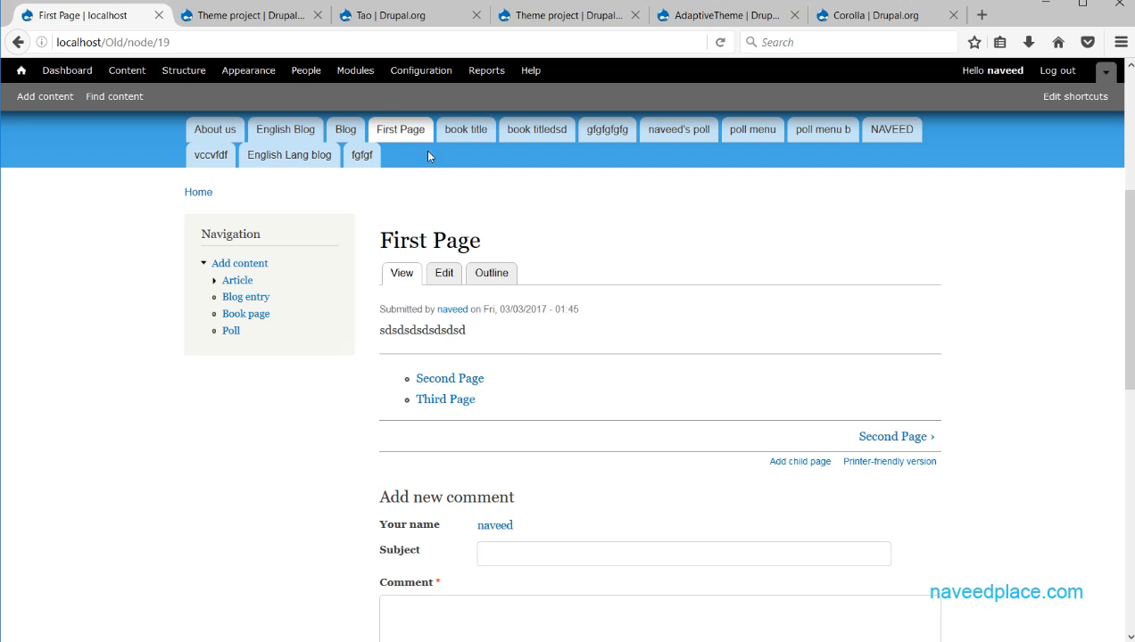
Review the Book module's settings for allowed content types and the child page content type, and close them.
{"action": "left_click", "coordinate": [412, 70]}
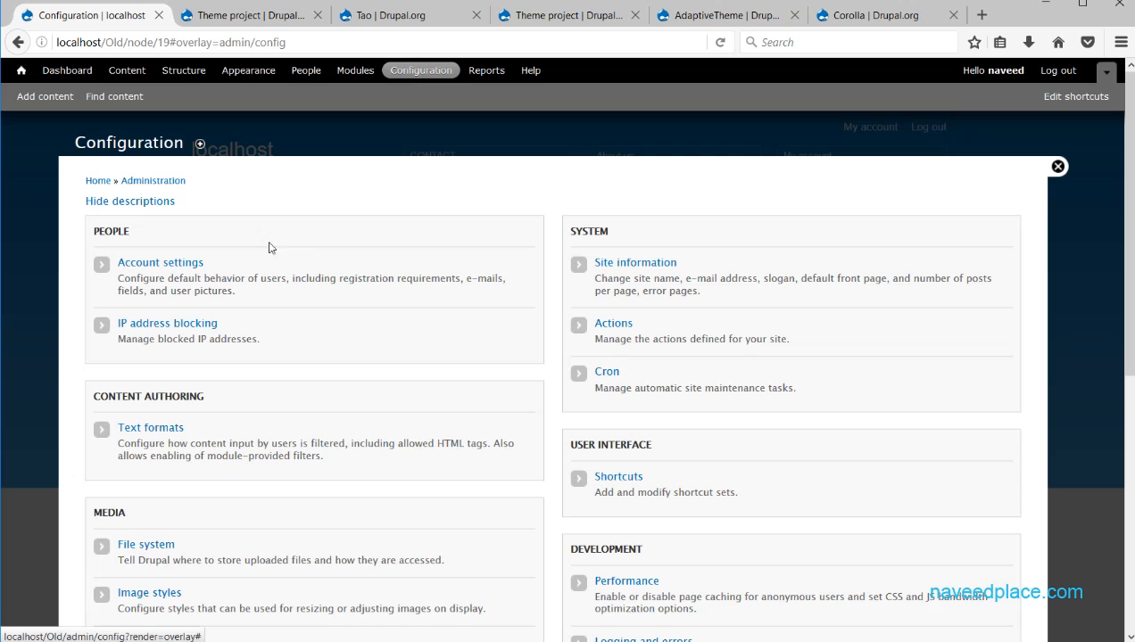
{"action": "left_click", "coordinate": [1057, 167]}
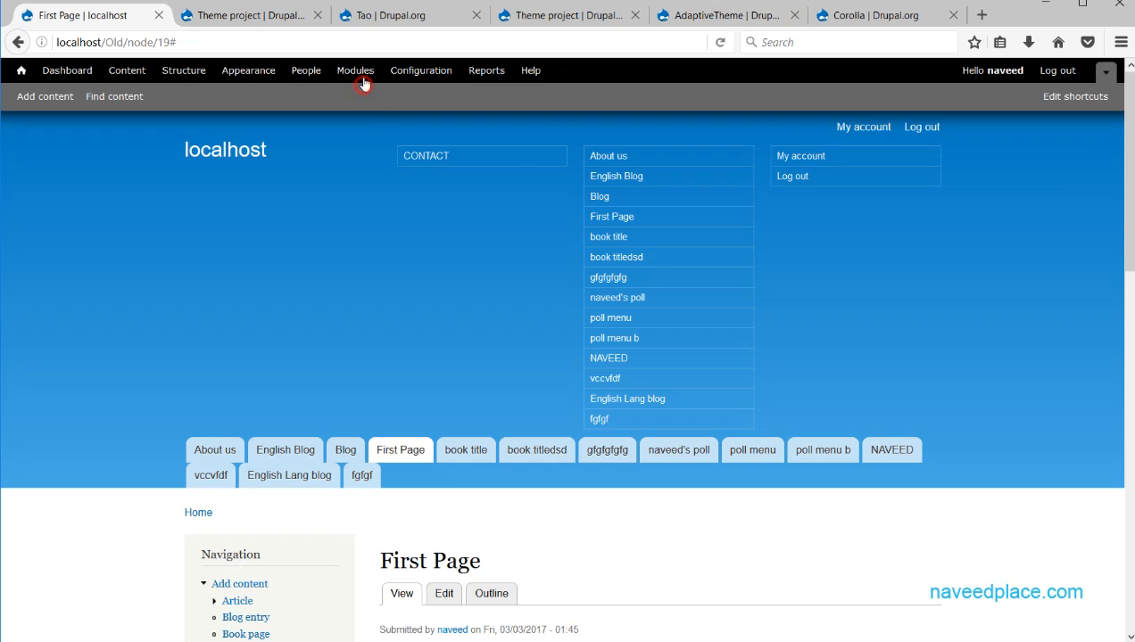
{"action": "left_click", "coordinate": [361, 75]}
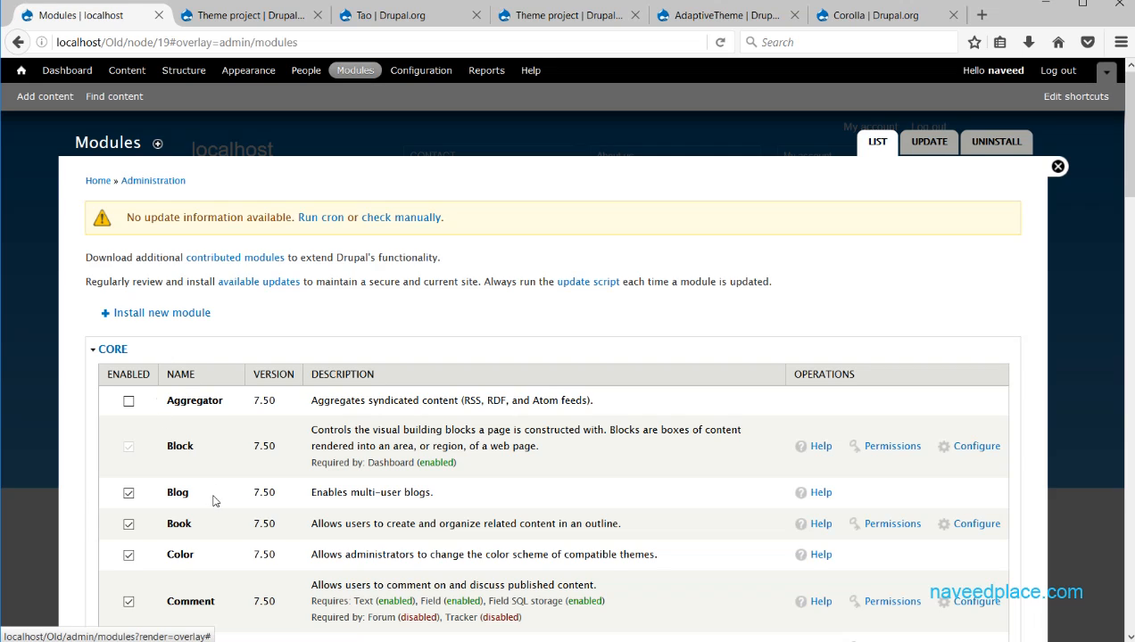
{"action": "left_click", "coordinate": [947, 526]}
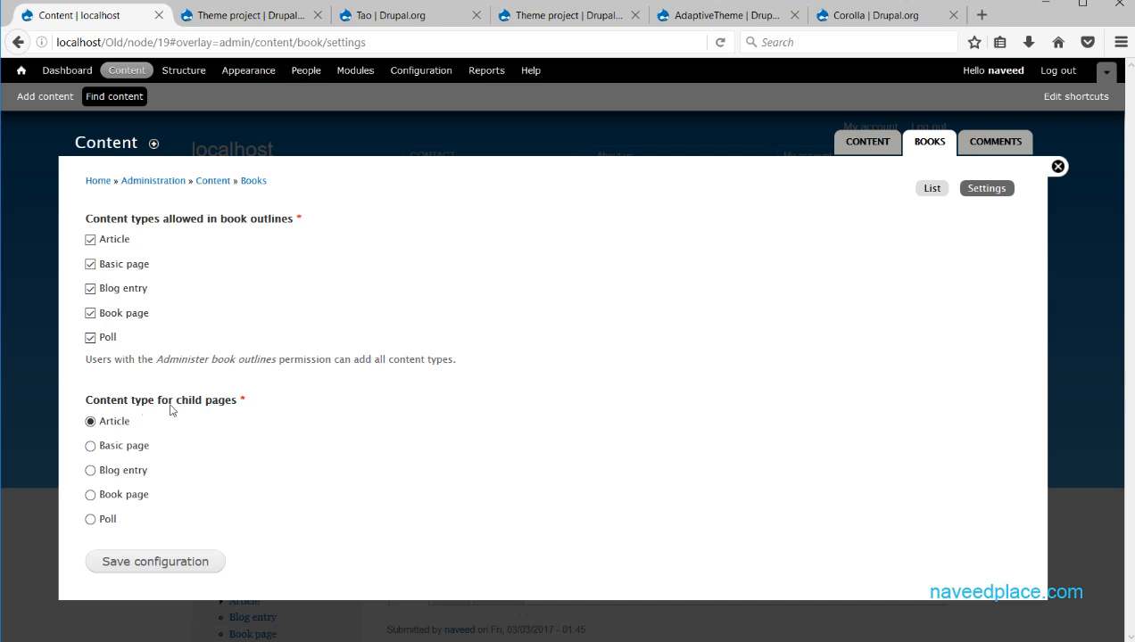
{"action": "left_click", "coordinate": [1057, 166]}
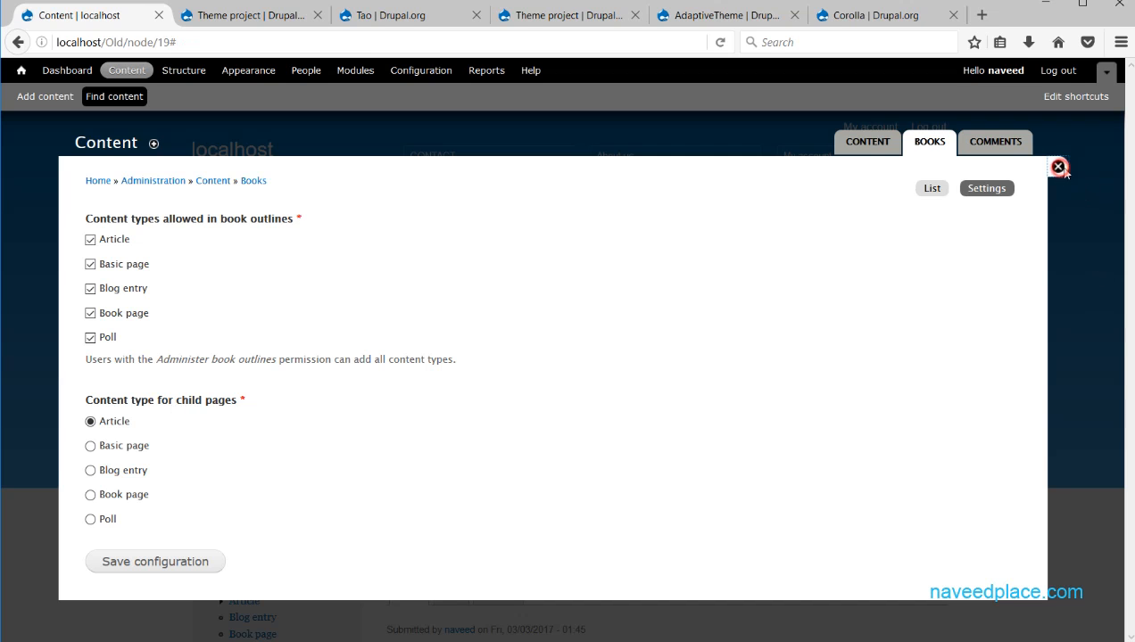
Check which content form opens for adding a child page to the First Page, and close it without creating anything.
{"action": "left_click_drag", "start_coordinate": [1129, 148], "coordinate": [1131, 342]}
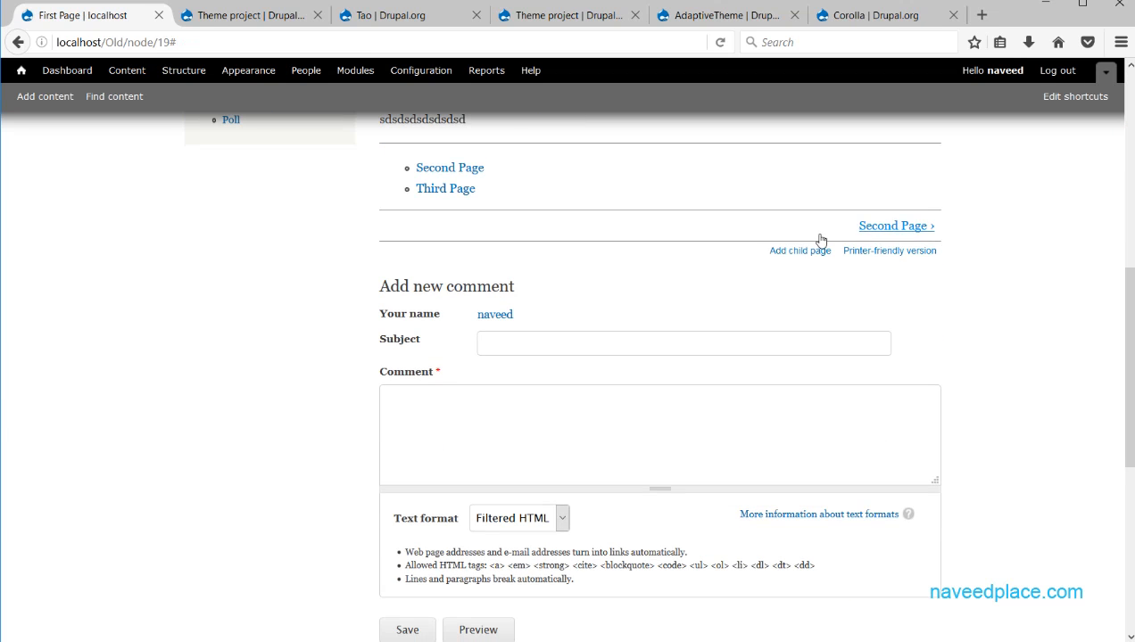
{"action": "left_click", "coordinate": [778, 255]}
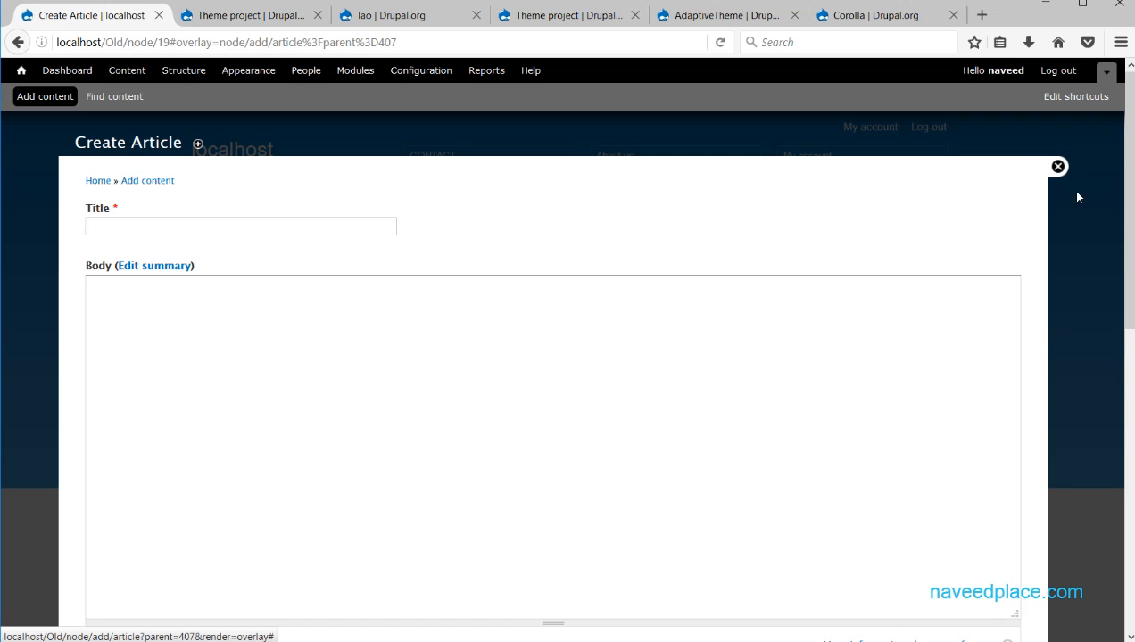
{"action": "left_click", "coordinate": [1058, 166]}
{"action": "scroll", "coordinate": [589, 279], "scroll_direction": "down", "scroll_amount": 5}
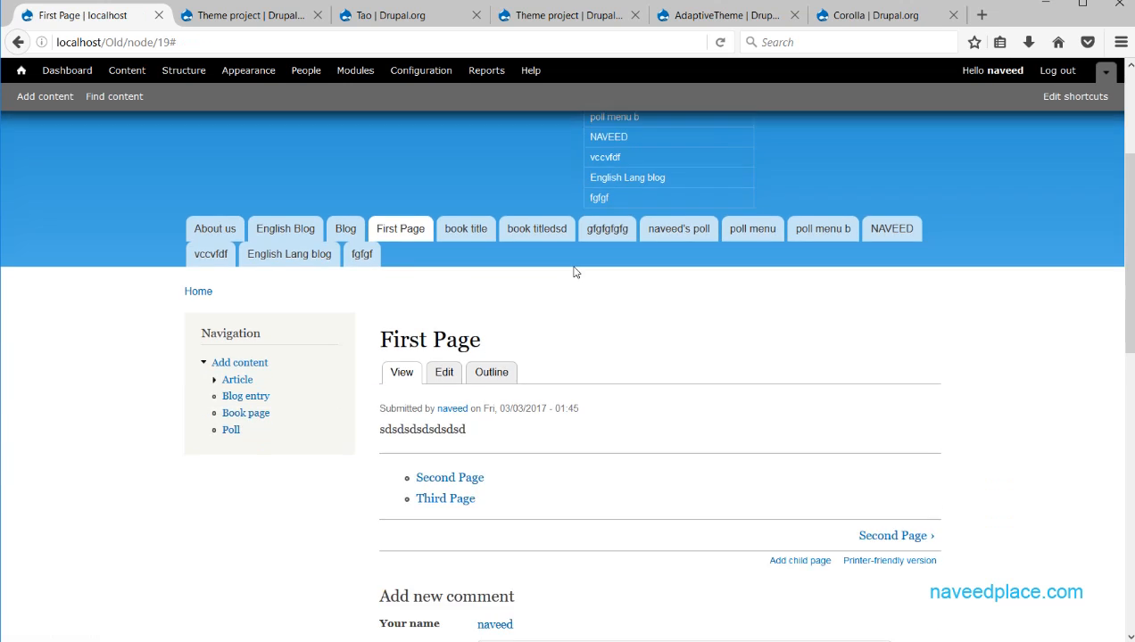
{"action": "left_click", "coordinate": [814, 280]}
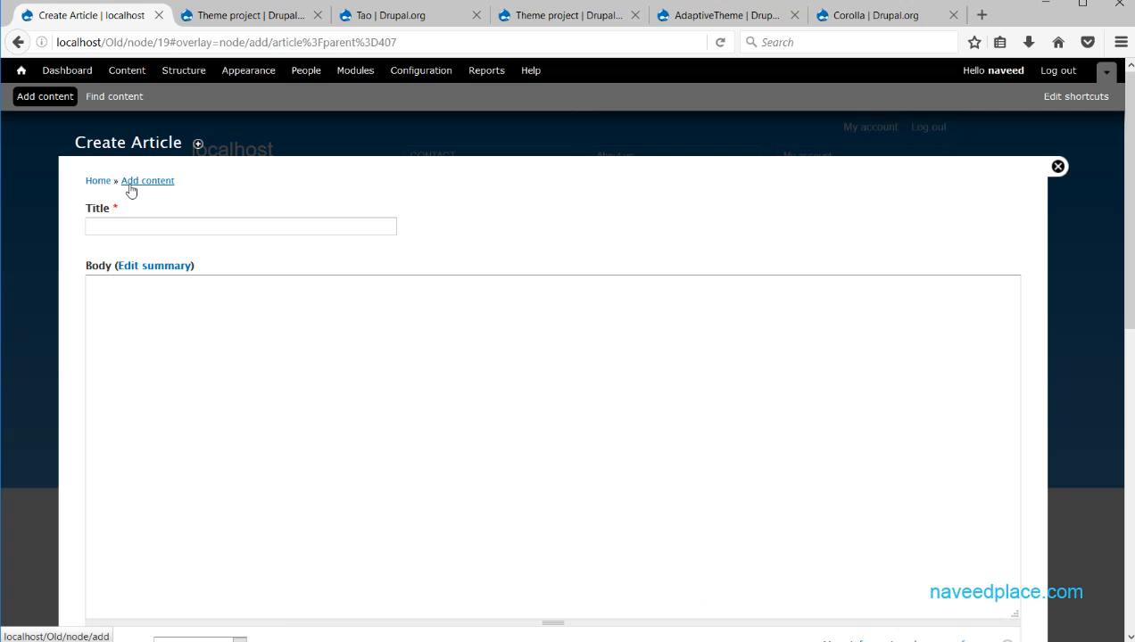
{"action": "left_click", "coordinate": [1059, 166]}
Set the Book module's content type for child pages to Basic page and save the configuration.
{"action": "left_click", "coordinate": [355, 71]}
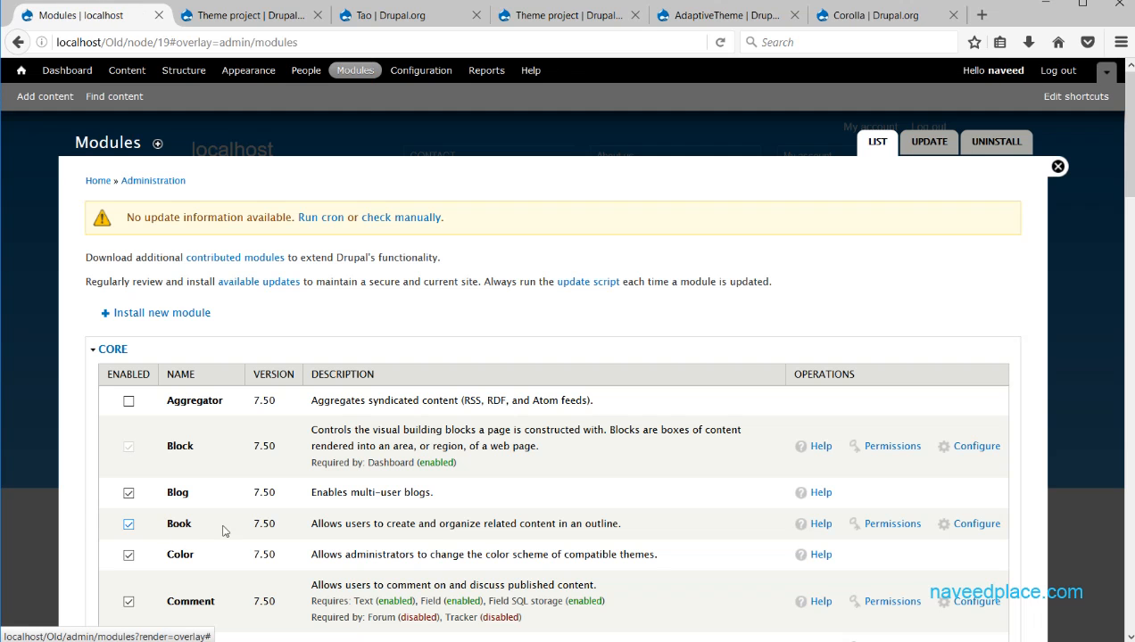
{"action": "left_click", "coordinate": [964, 525]}
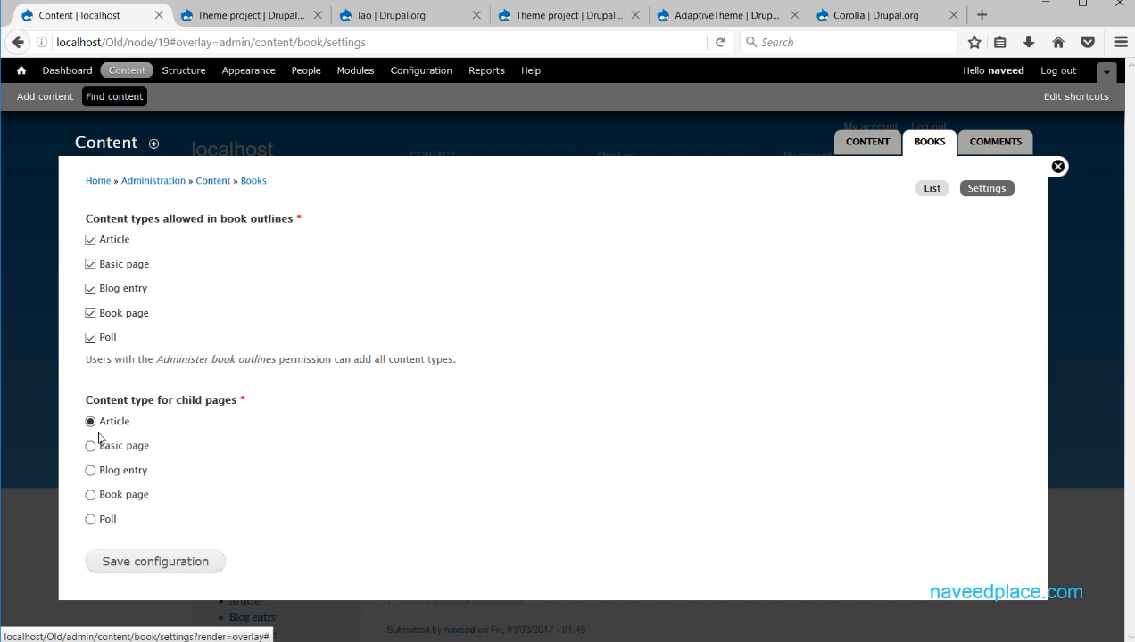
{"action": "left_click", "coordinate": [91, 448]}
{"action": "left_click", "coordinate": [173, 571]}
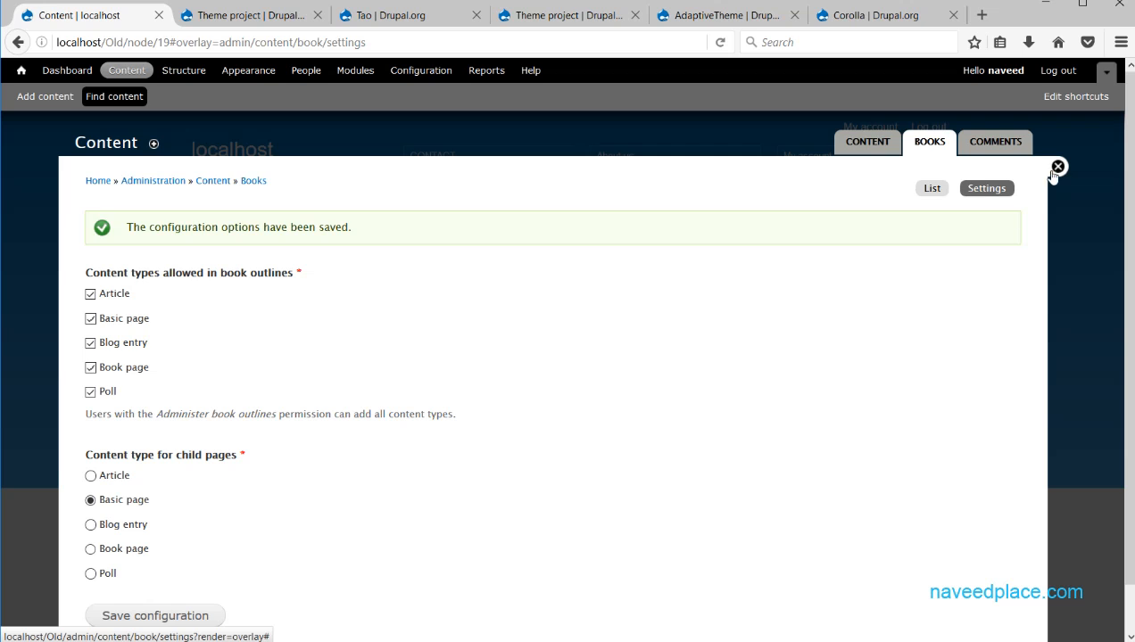
{"action": "left_click", "coordinate": [1057, 168]}
Check the First Page's add child page form again with the new content type setting, and close it unsaved.
{"action": "scroll", "coordinate": [1126, 286], "scroll_direction": "down", "scroll_amount": 5}
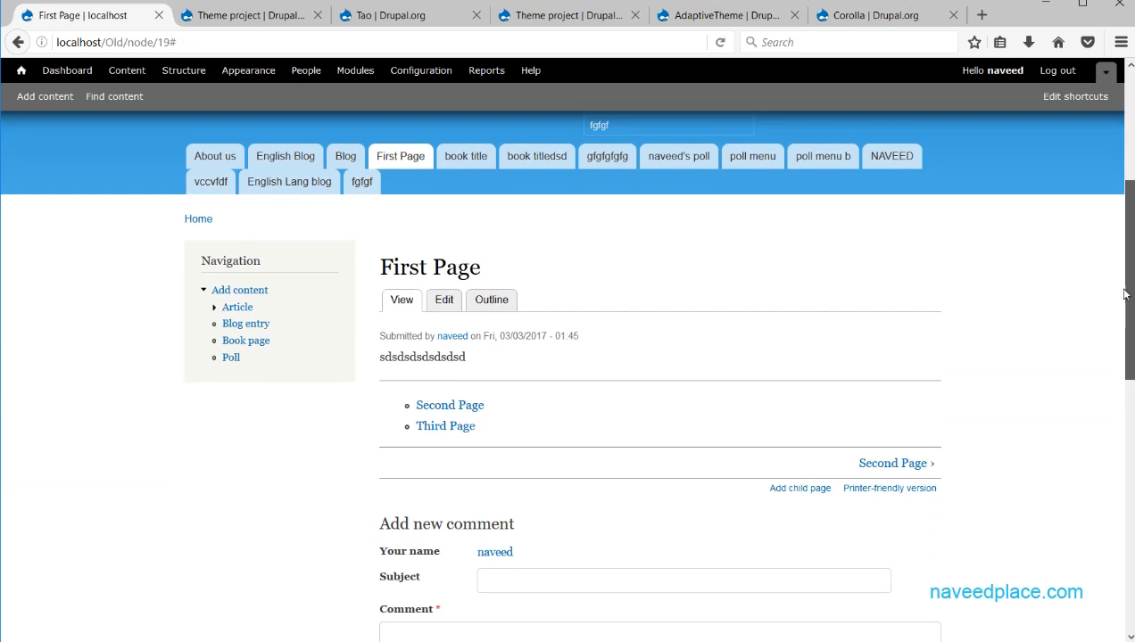
{"action": "scroll", "coordinate": [1126, 285], "scroll_direction": "down", "scroll_amount": 3}
{"action": "left_click", "coordinate": [799, 360]}
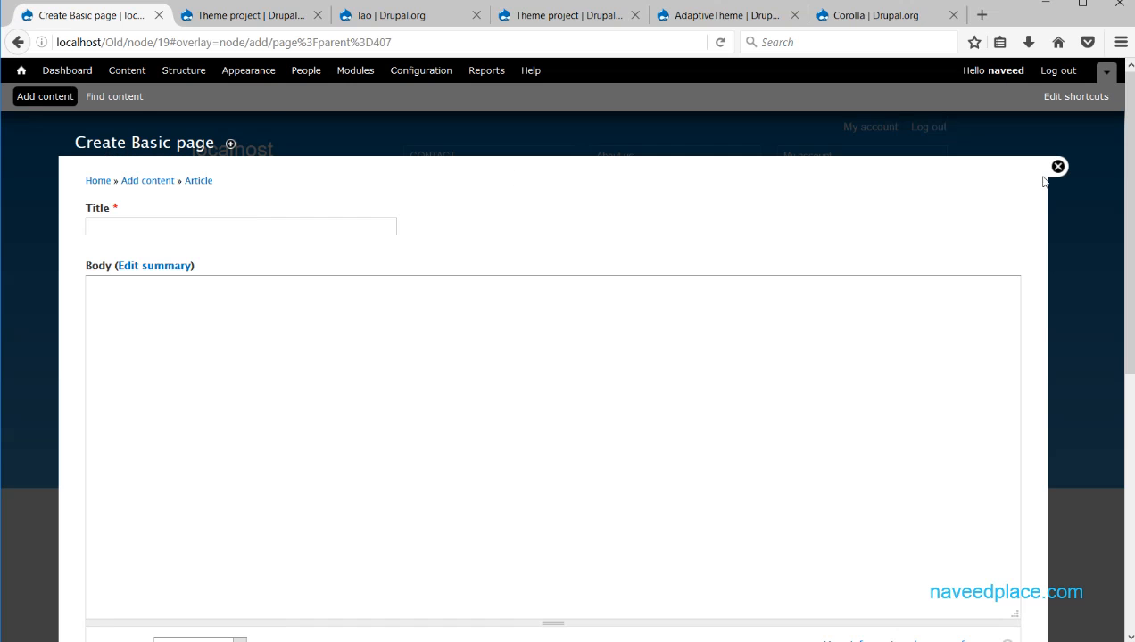
{"action": "left_click", "coordinate": [1058, 166]}
{"action": "scroll", "coordinate": [791, 476], "scroll_direction": "down", "scroll_amount": 8}
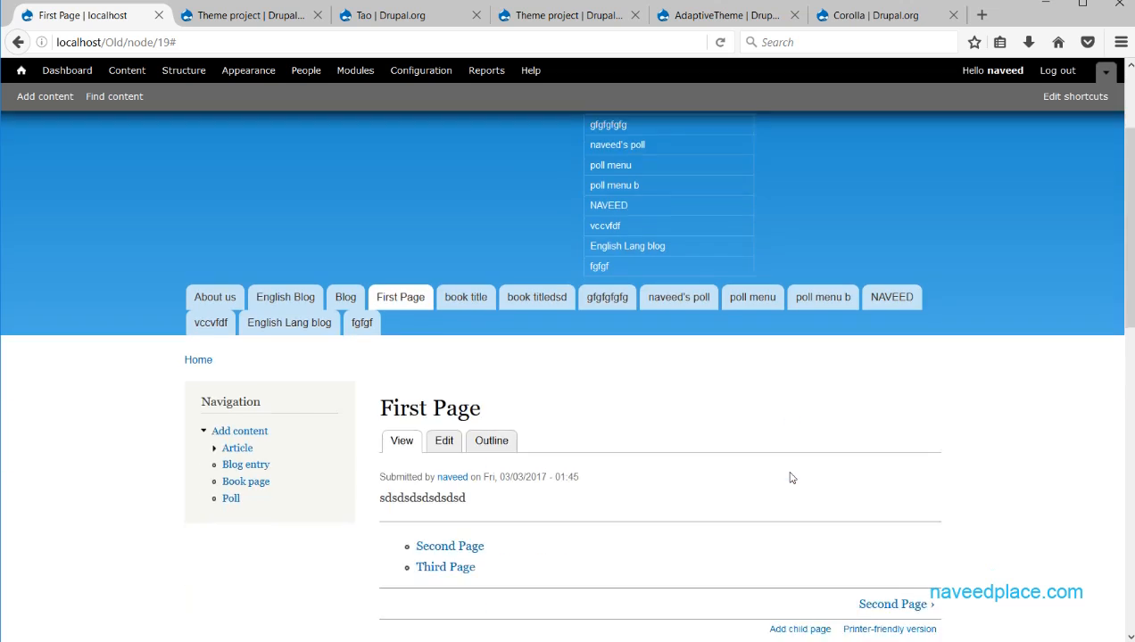